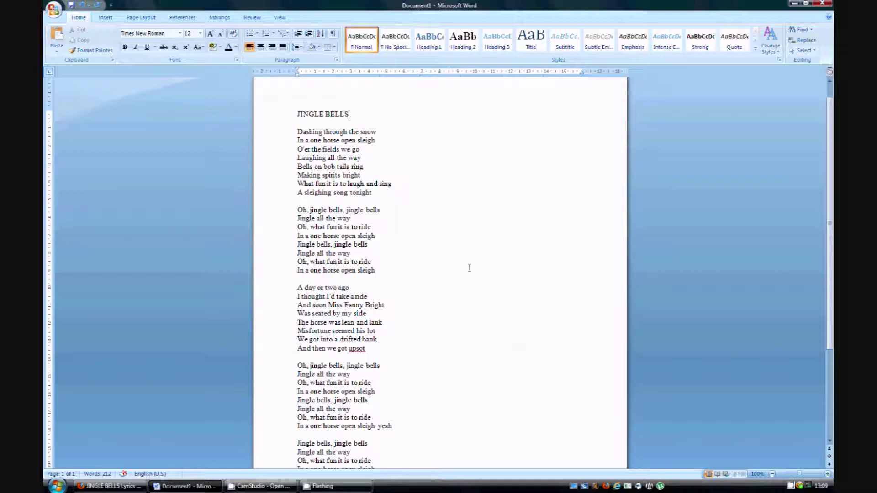
# - Insert the Conservative cover page and enter NTI TUTORIAL as the company
pyautogui.click(105, 18)
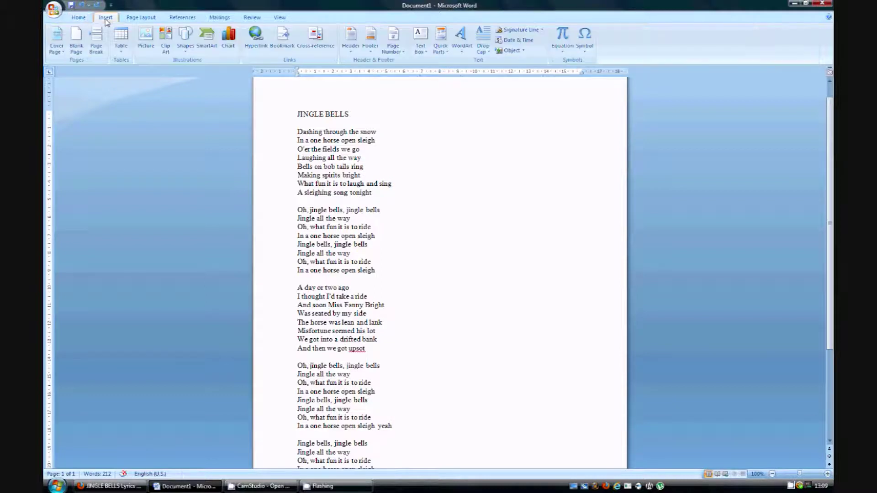
pyautogui.click(56, 40)
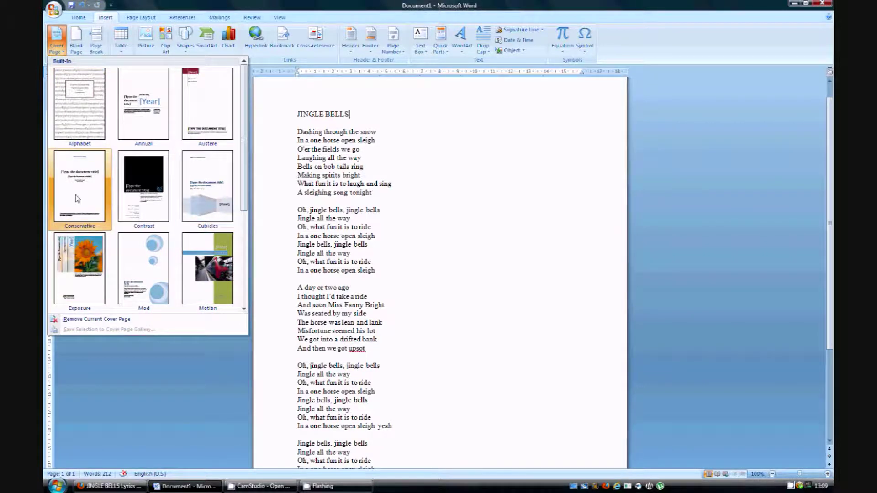
pyautogui.click(78, 199)
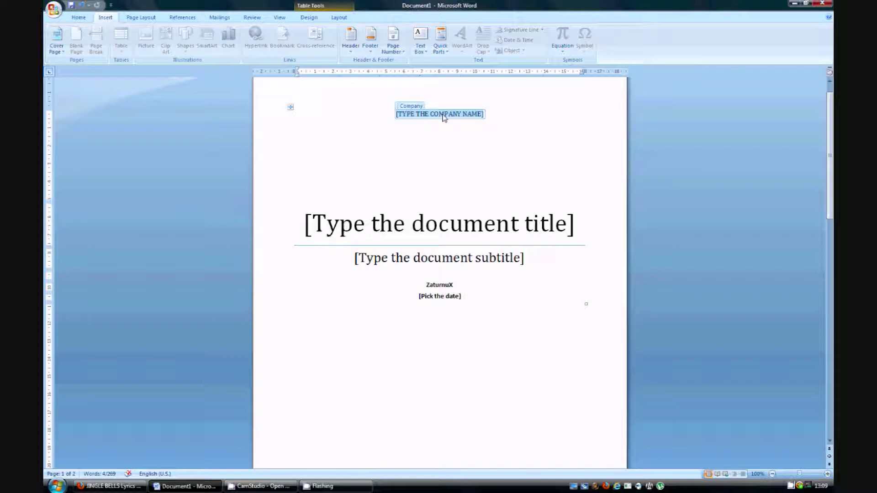
pyautogui.write('NTI T')
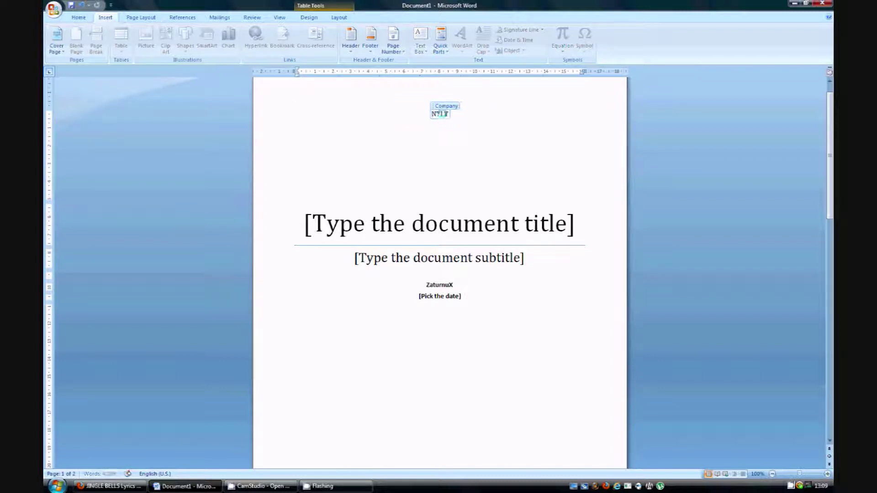
pyautogui.write('UTORIAL')
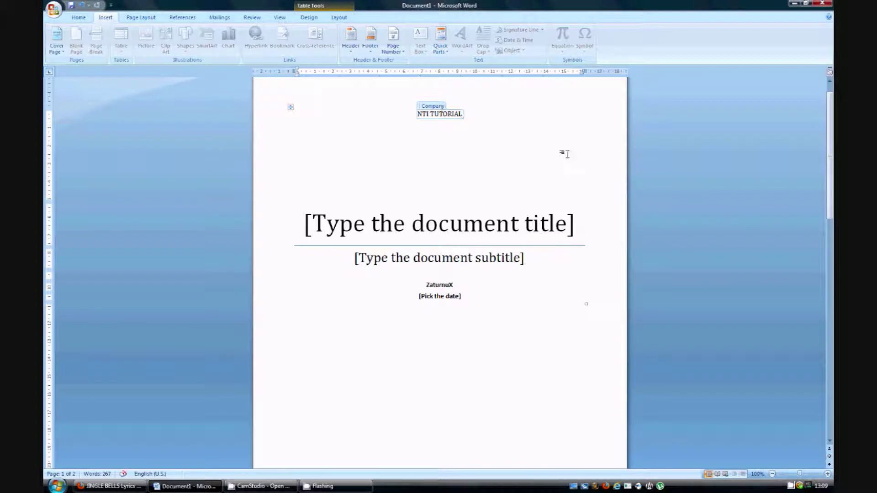
# - Fill the cover title with JINGLE BELLS and the subtitle with CHRISTMAS SONGS
pyautogui.click(532, 225)
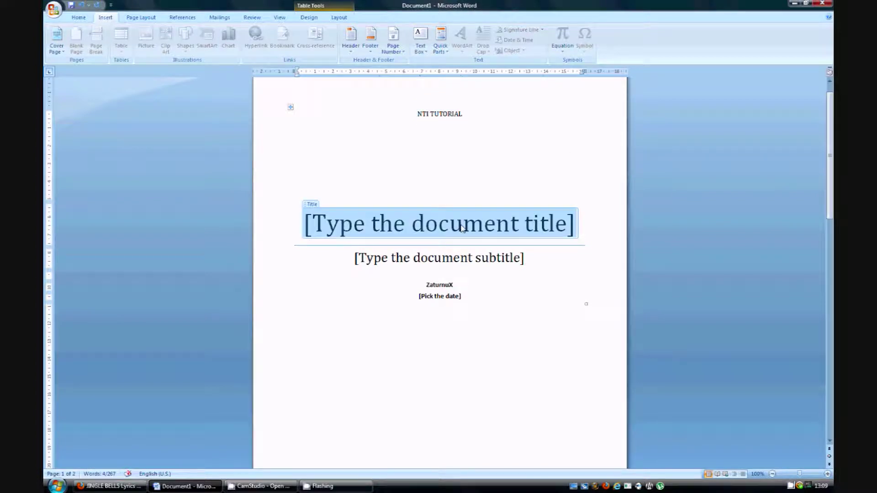
pyautogui.write('JINGLE BELLS')
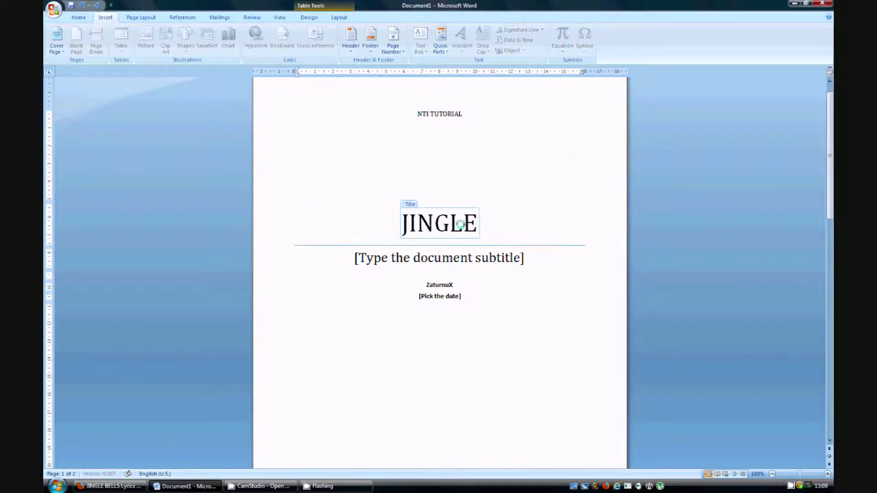
pyautogui.click(452, 259)
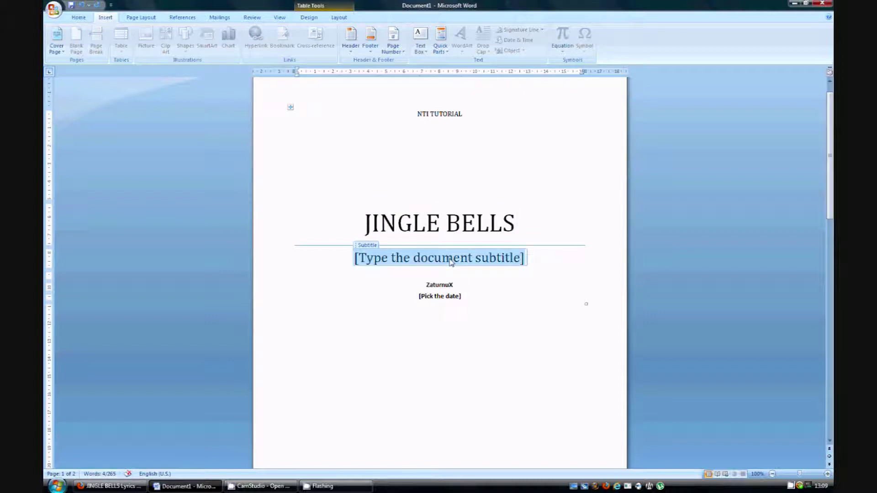
pyautogui.write('CHRISTMAS SONGS')
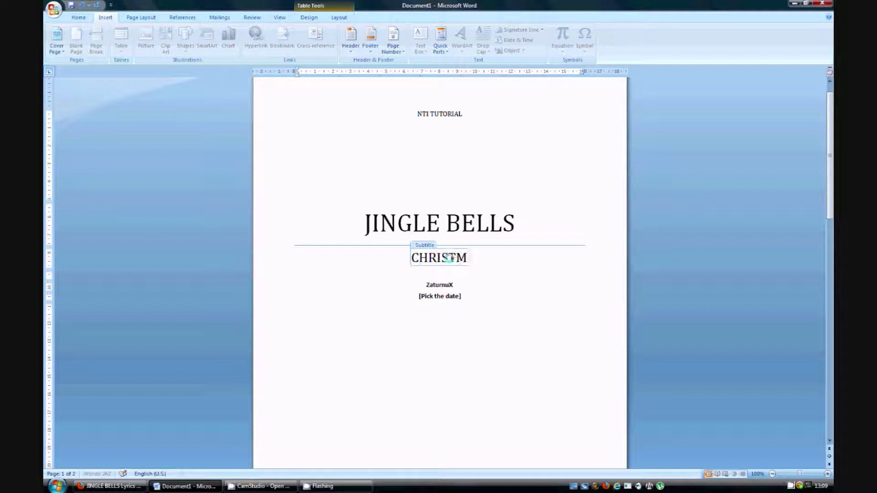
# - Set the cover page date to today, 3/5/2012
pyautogui.click(450, 286)
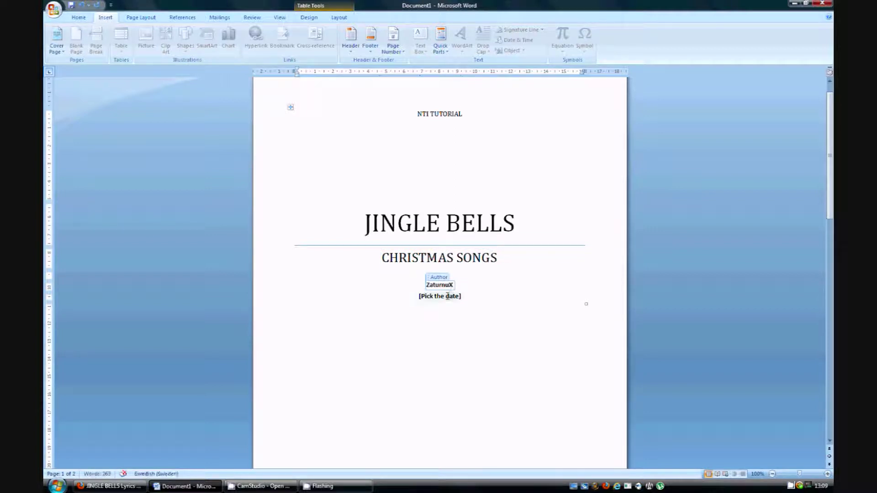
pyautogui.click(446, 297)
pyautogui.click(468, 297)
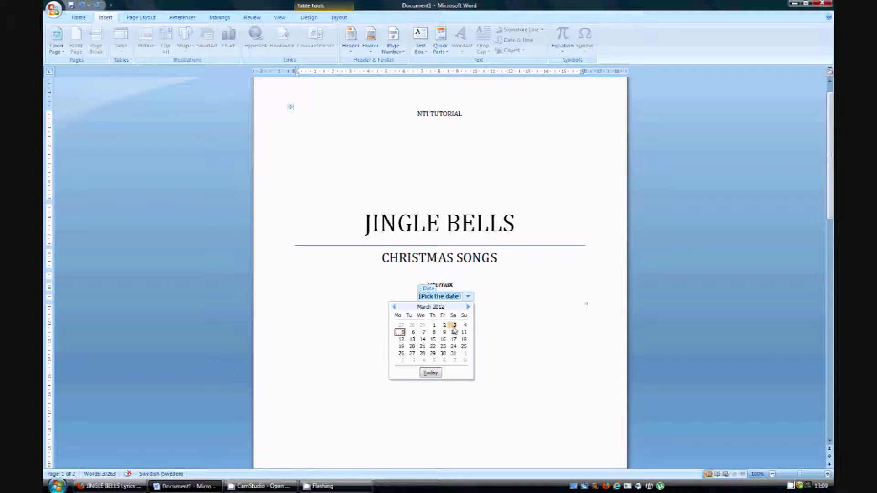
pyautogui.click(431, 373)
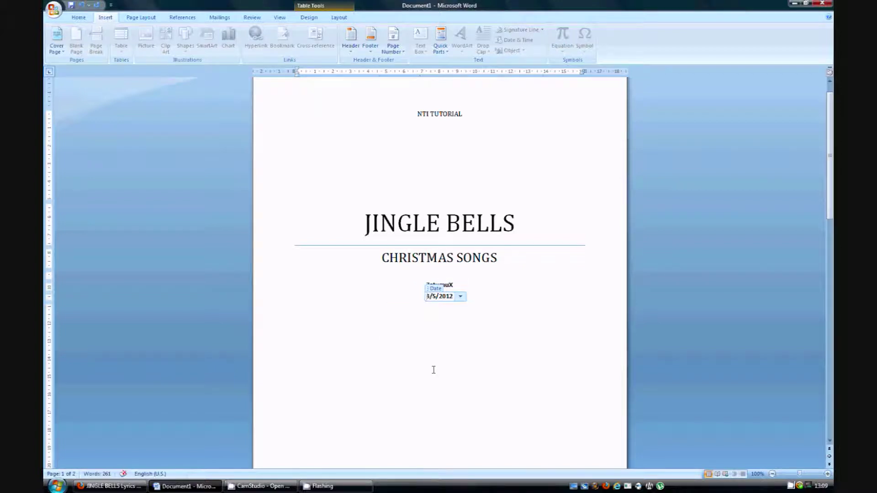
pyautogui.scroll(-4, 434, 369)
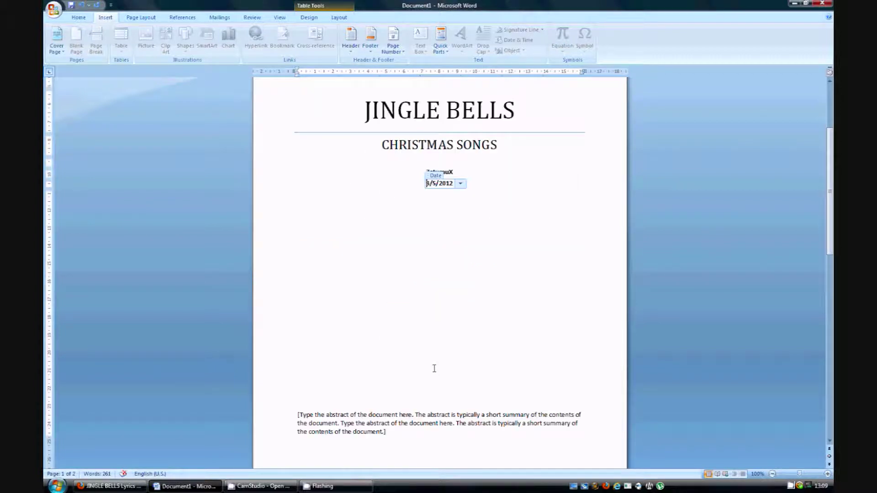
# - Apply the Title style to the JINGLE BELLS heading on page 2
pyautogui.scroll(-13, 434, 368)
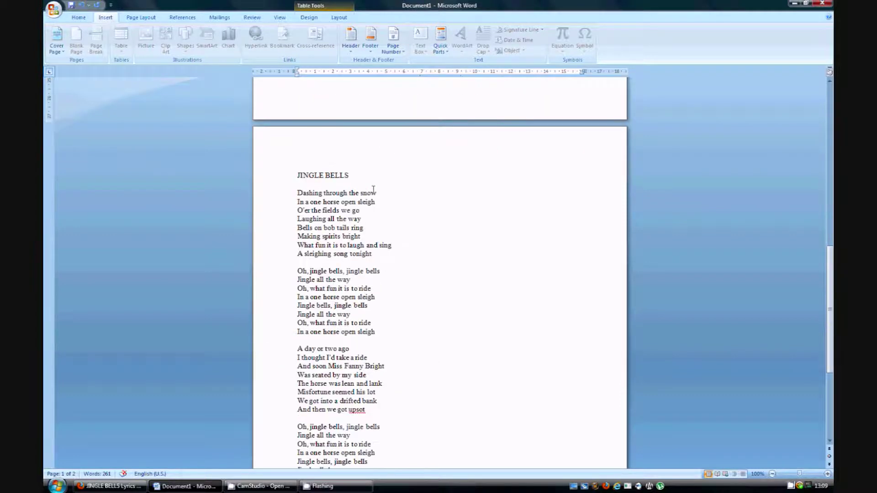
pyautogui.moveTo(349, 178); pyautogui.dragTo(293, 178)
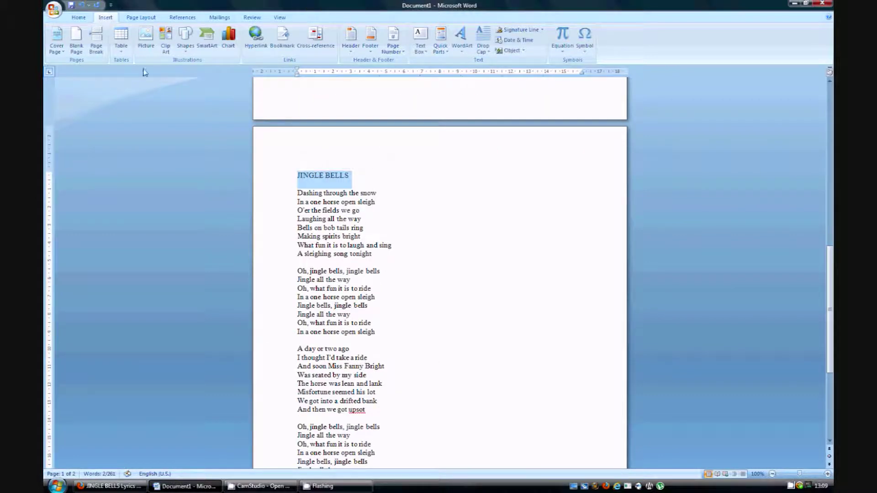
pyautogui.click(79, 18)
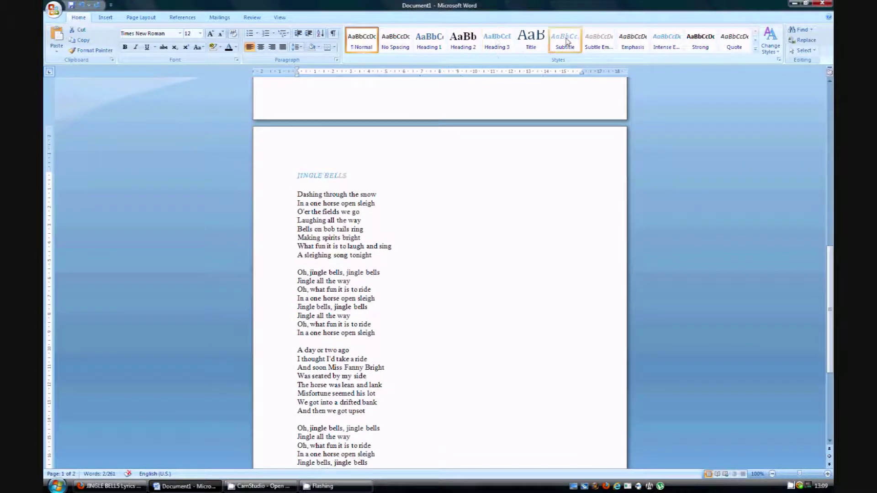
pyautogui.click(541, 45)
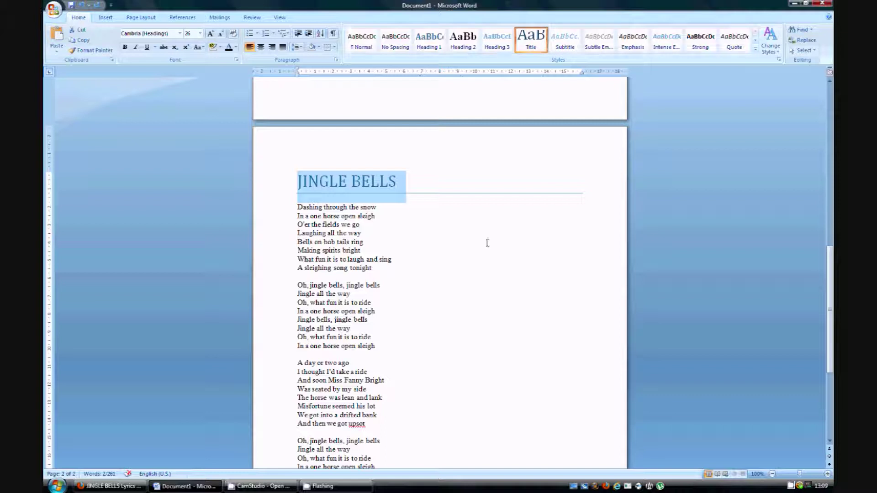
# - Format the eight lines of the first verse as Arial, 16 point
pyautogui.moveTo(372, 268); pyautogui.dragTo(294, 207)
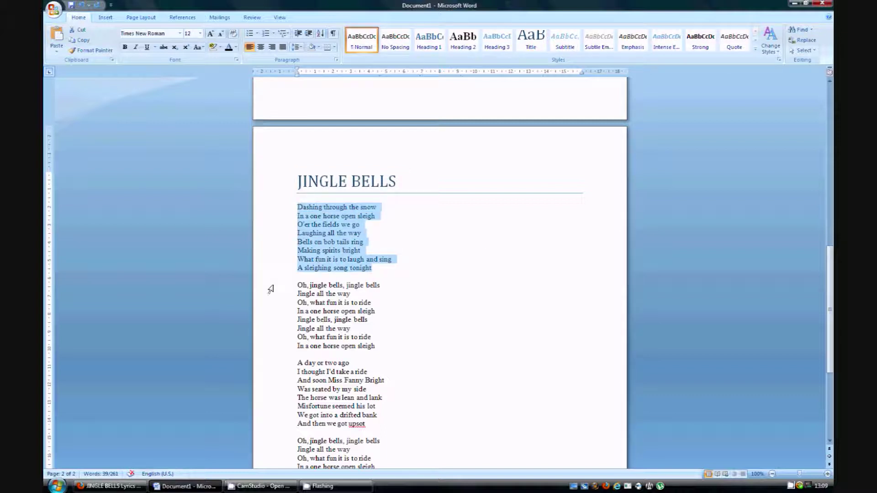
pyautogui.click(200, 34)
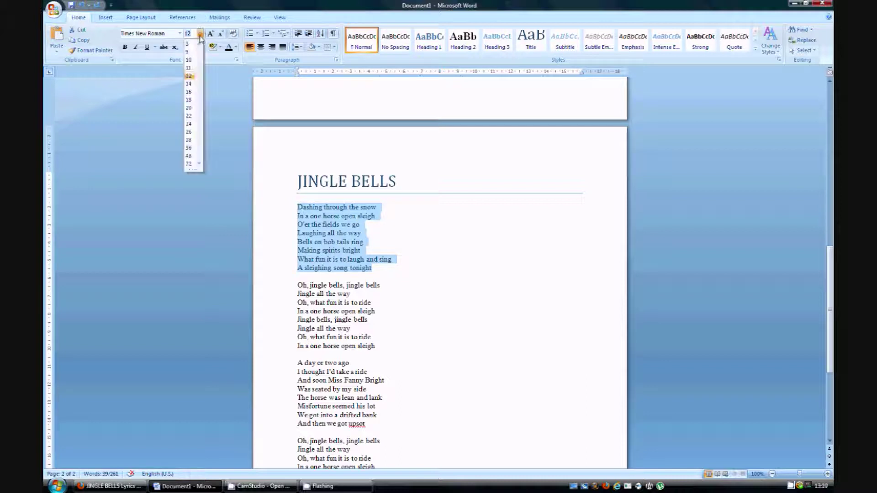
pyautogui.click(189, 92)
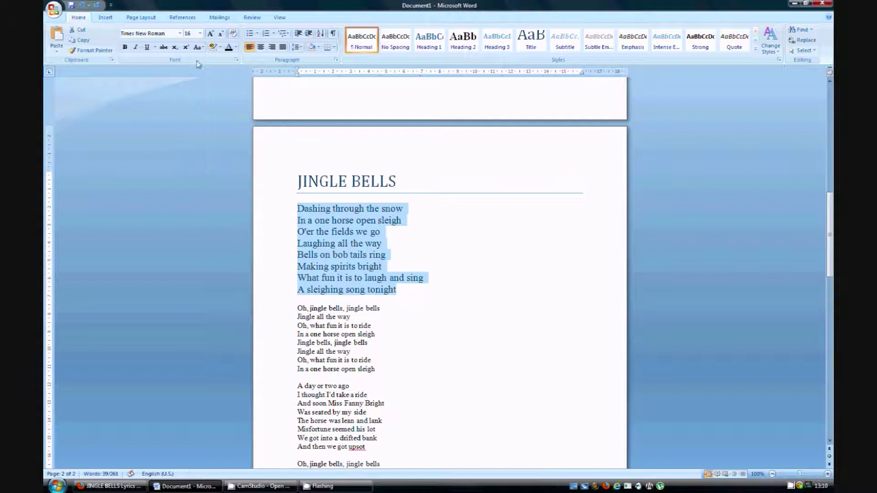
pyautogui.click(180, 34)
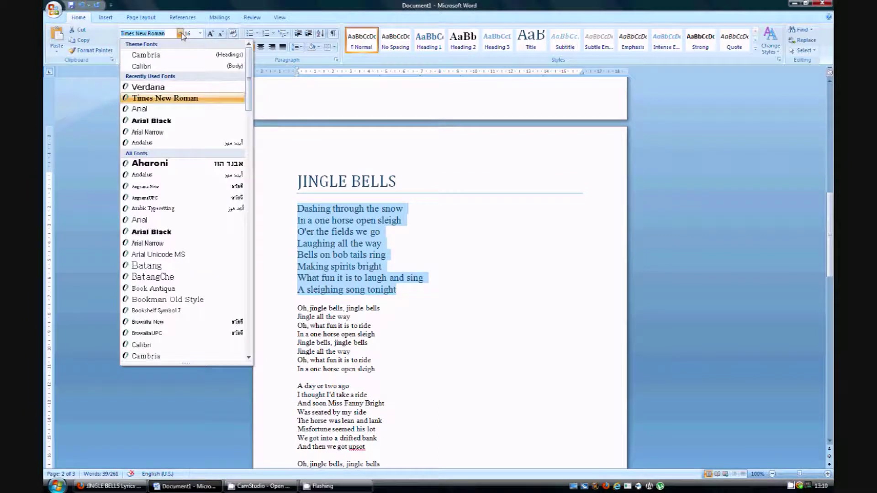
pyautogui.click(150, 113)
pyautogui.click(408, 295)
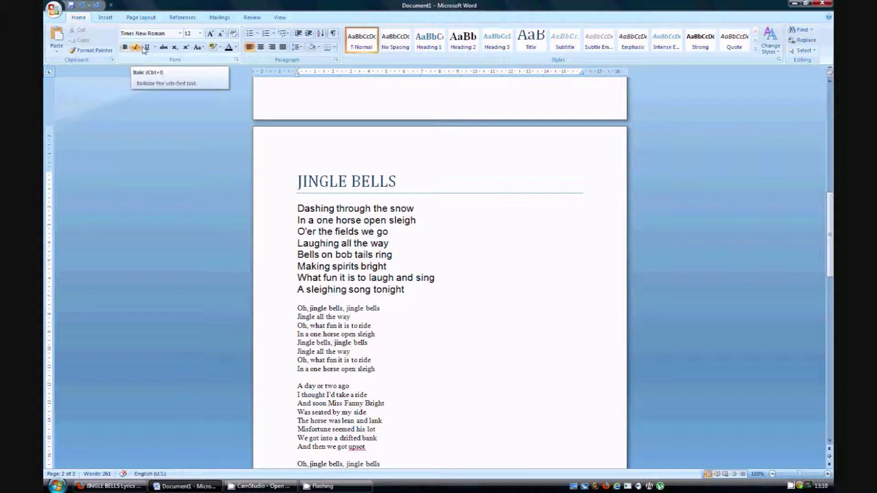
# - Select the first verse and try bold, italic and underline, removing each again
pyautogui.click(413, 291)
pyautogui.moveTo(406, 290); pyautogui.dragTo(290, 208)
pyautogui.click(123, 47)
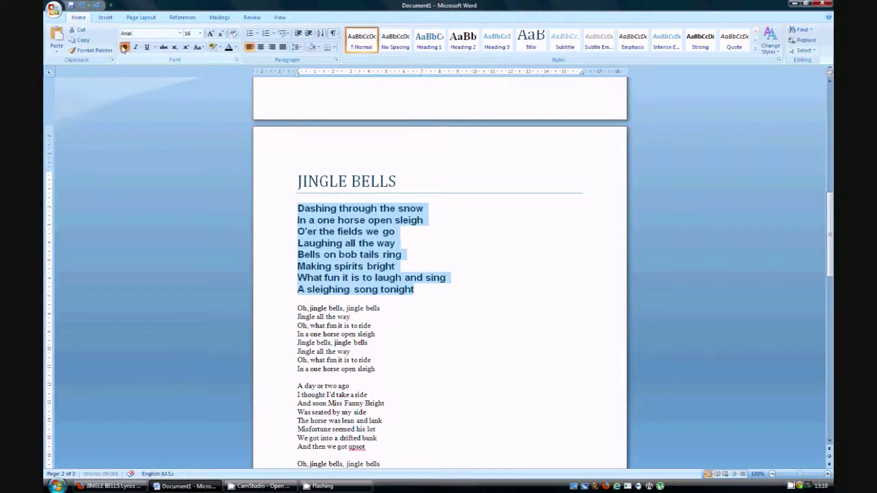
pyautogui.click(123, 47)
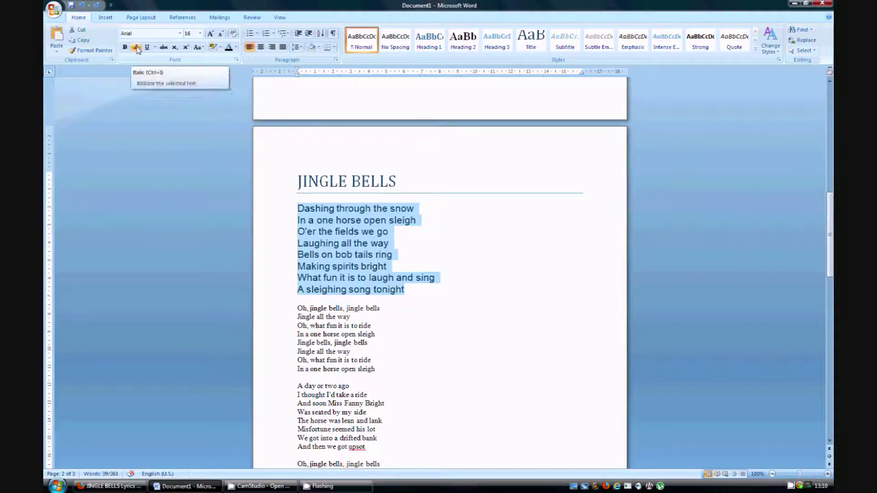
pyautogui.click(136, 48)
pyautogui.click(136, 48)
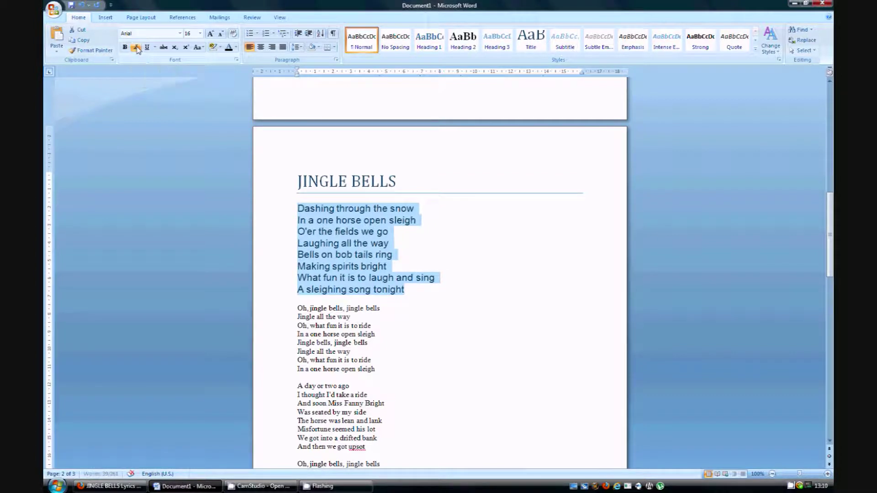
pyautogui.click(146, 47)
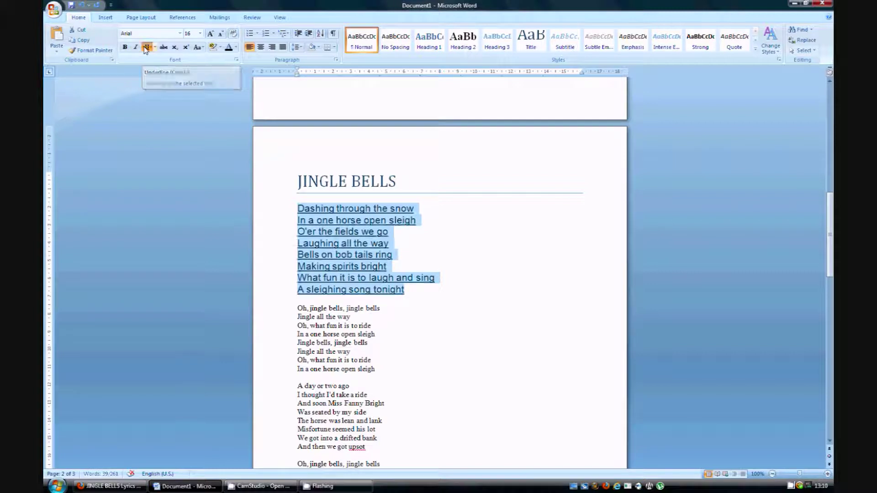
pyautogui.click(146, 47)
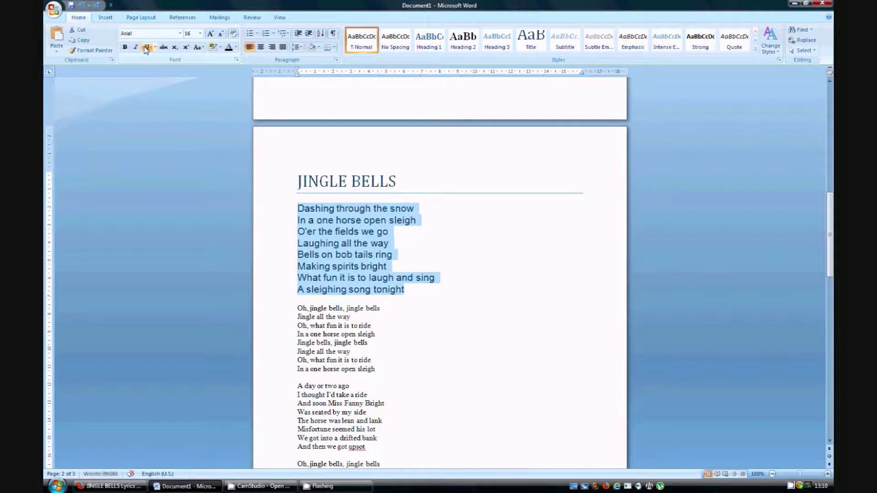
# - Try bold with underline on the first verse, then leave it bold only
pyautogui.click(125, 48)
pyautogui.click(147, 47)
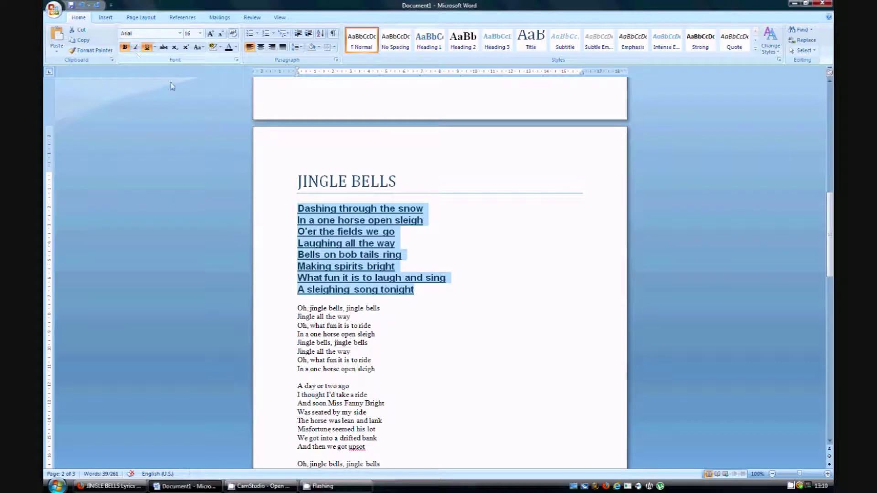
pyautogui.click(147, 48)
pyautogui.click(125, 48)
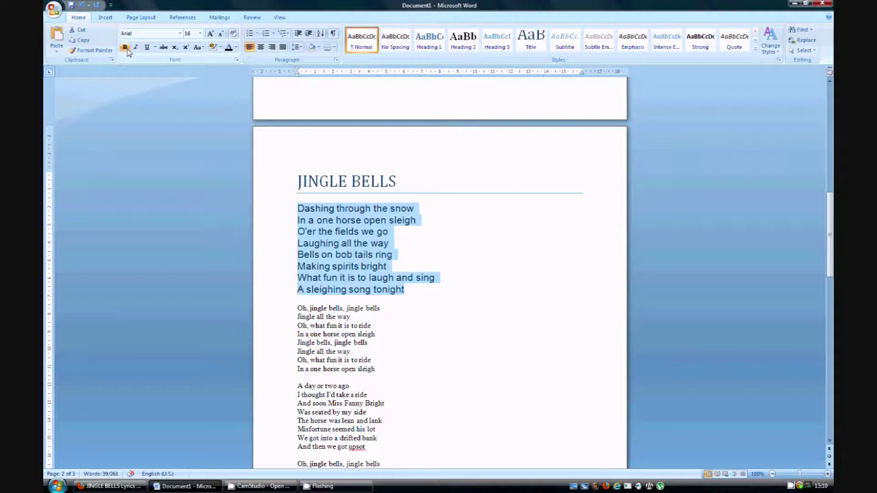
pyautogui.scroll(-3, 456, 199)
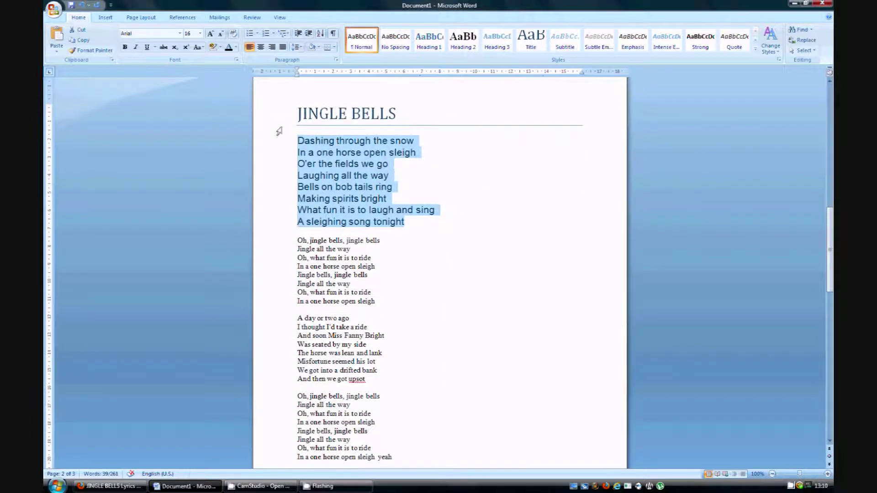
pyautogui.click(124, 48)
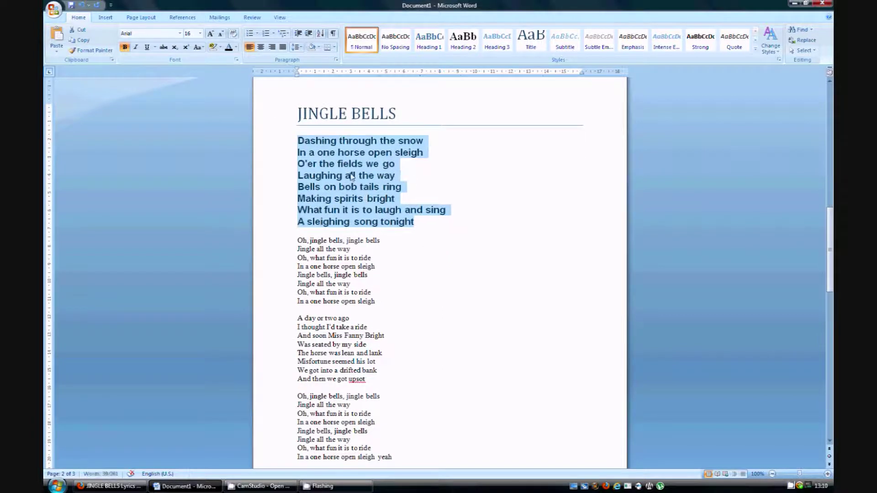
pyautogui.scroll(-3, 351, 176)
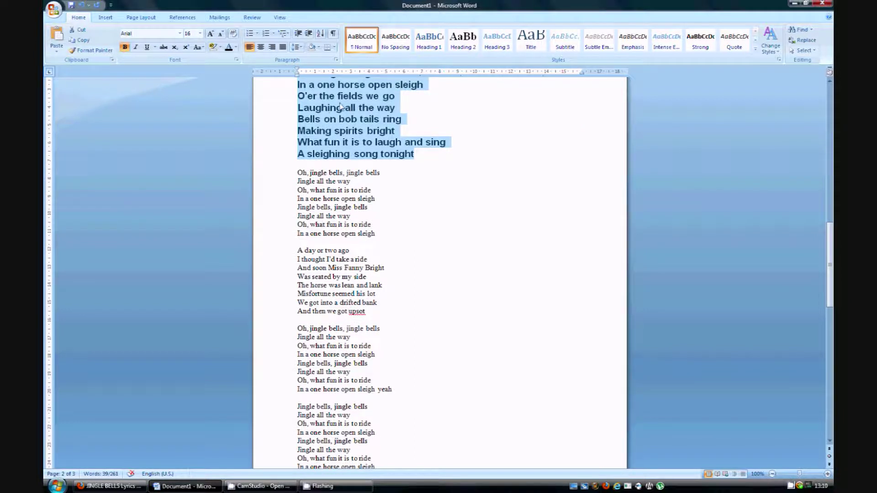
pyautogui.scroll(1, 372, 137)
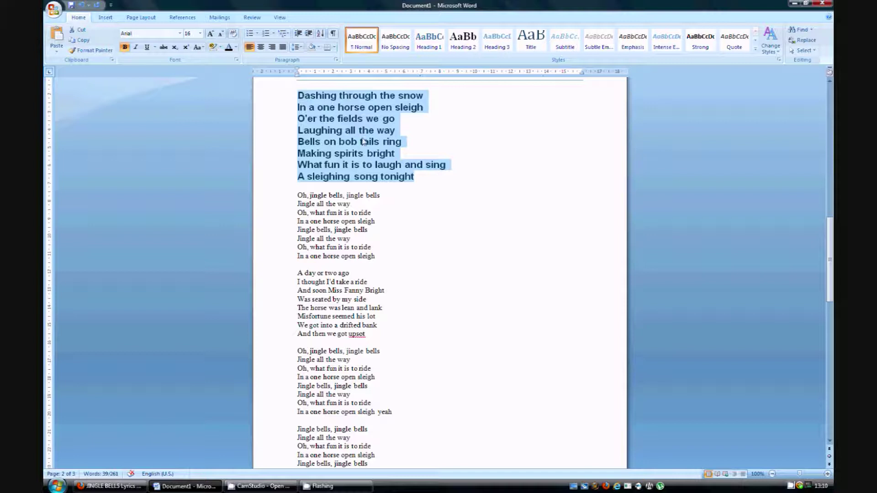
# - Copy the first verse's bold Arial 16 pt formatting onto the 'Oh, jingle bells' chorus with Format Painter
pyautogui.click(98, 51)
pyautogui.moveTo(297, 195)
pyautogui.mouseDown()
pyautogui.moveTo(394, 231)
pyautogui.moveTo(401, 256)
pyautogui.mouseUp()
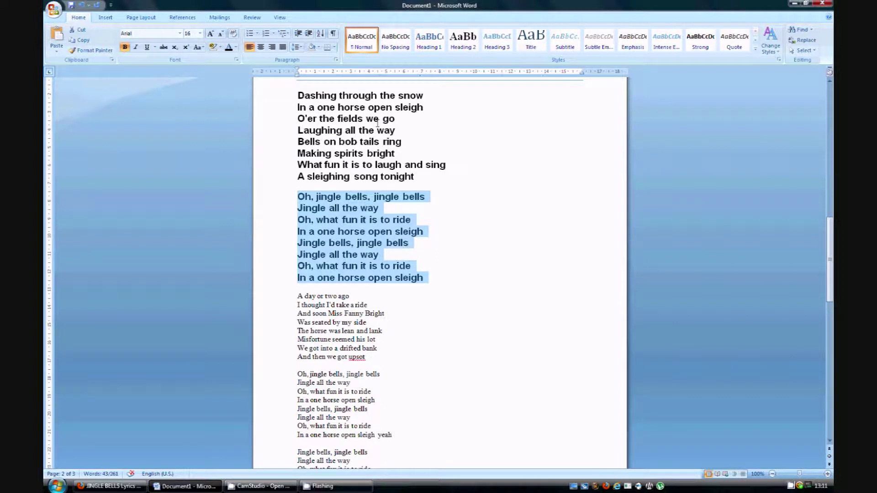
pyautogui.scroll(3, 475, 222)
# - Try center and right alignment on the first verse, leaving it left-aligned
pyautogui.click(465, 253)
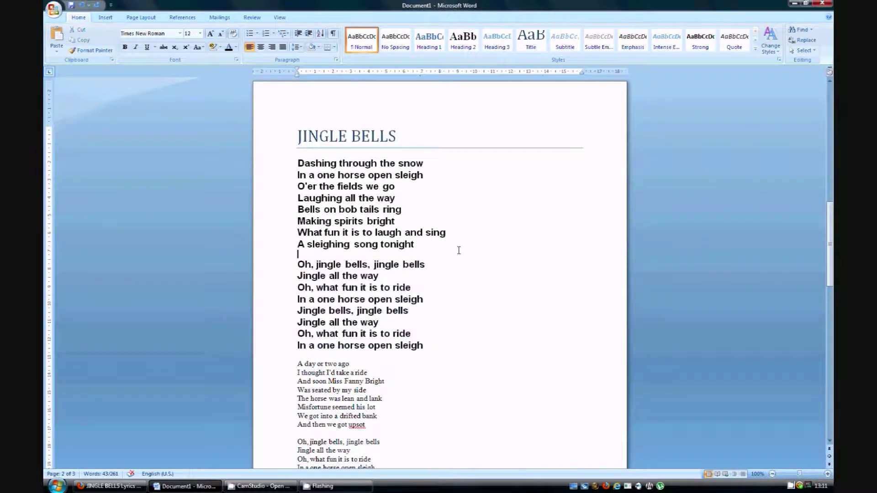
pyautogui.moveTo(416, 244); pyautogui.dragTo(328, 167)
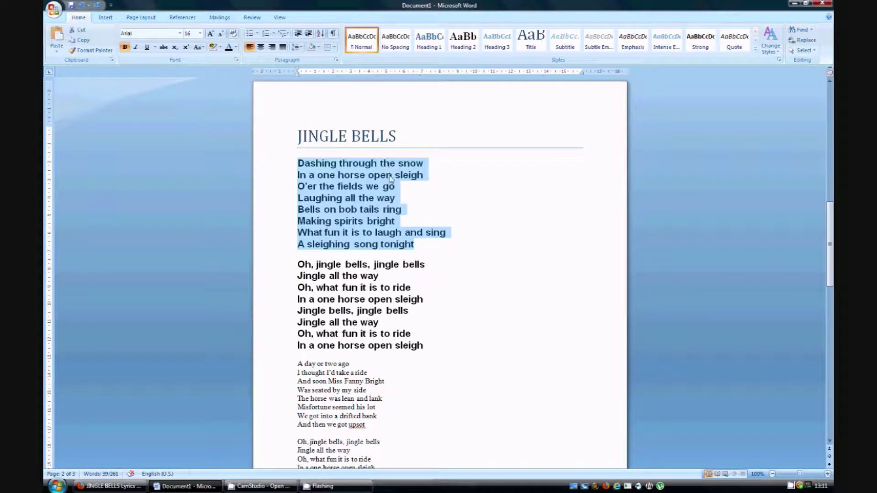
pyautogui.click(260, 47)
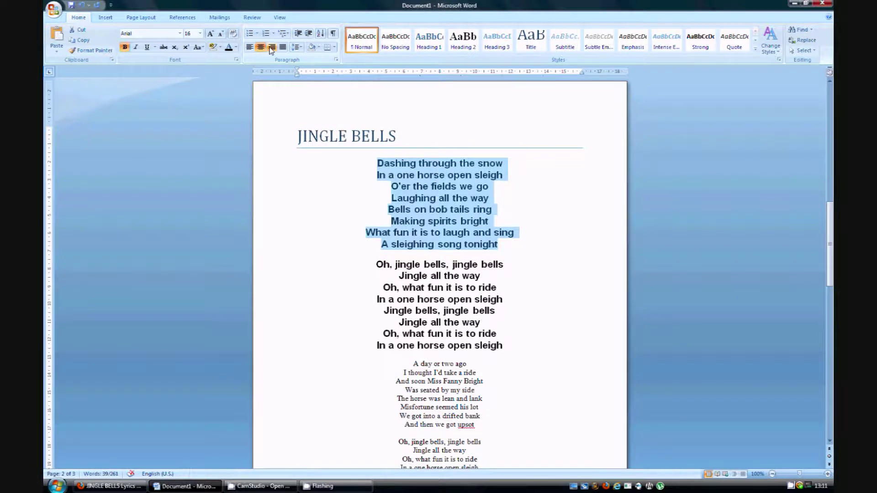
pyautogui.click(271, 48)
pyautogui.click(260, 47)
pyautogui.click(249, 48)
pyautogui.click(260, 47)
pyautogui.click(272, 47)
pyautogui.click(250, 47)
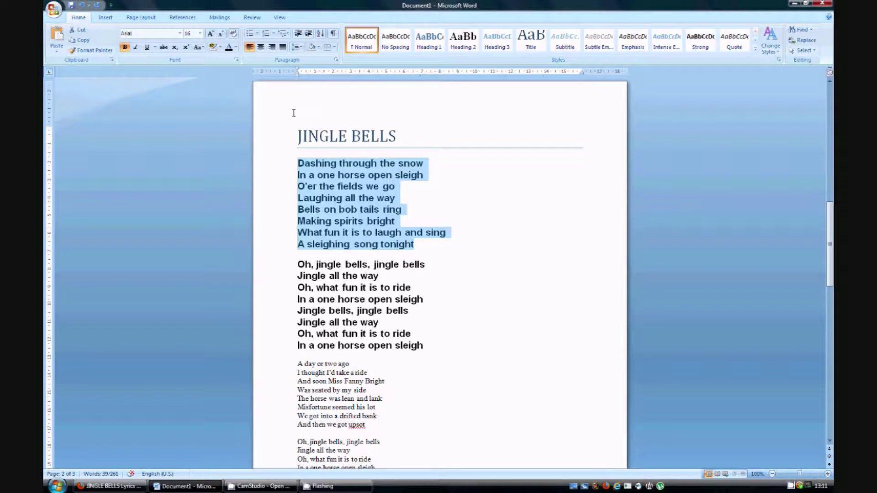
pyautogui.click(480, 311)
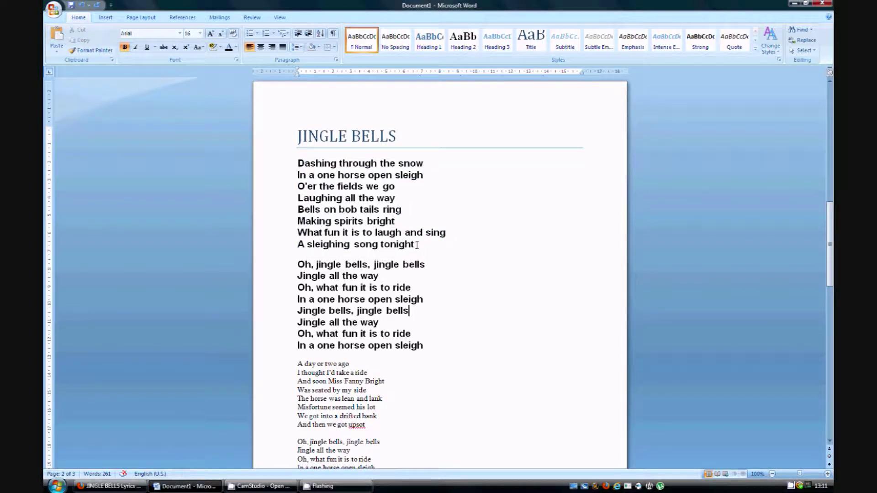
# - Bullet the first verse and split it before 'O'er the fields' and 'Bells on bob tails ring'
pyautogui.moveTo(416, 246); pyautogui.dragTo(288, 164)
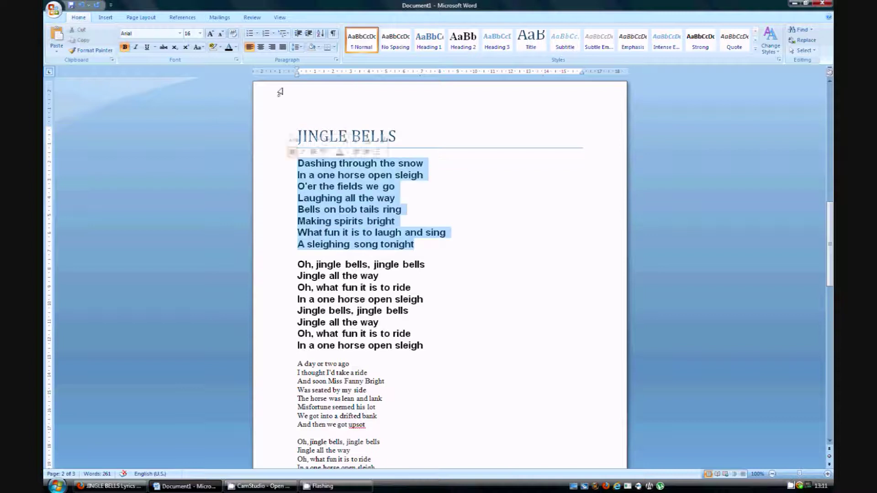
pyautogui.click(249, 35)
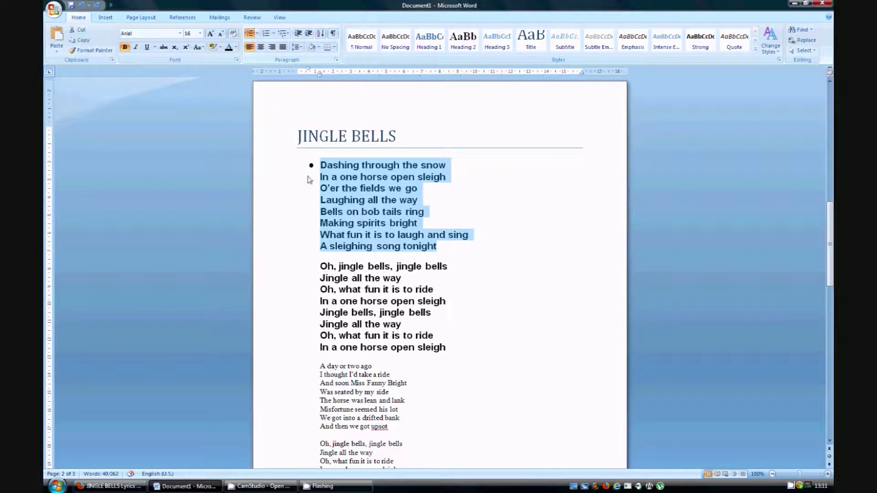
pyautogui.click(317, 189)
pyautogui.press('Return')
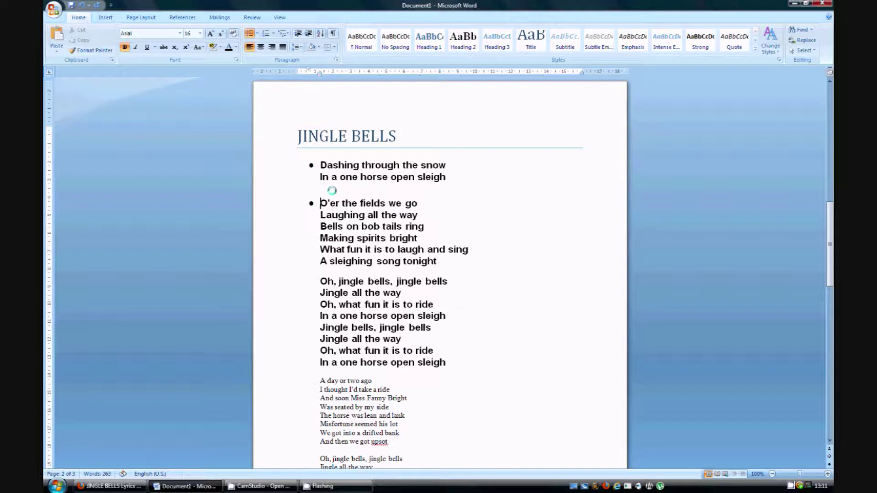
pyautogui.press('Down')
pyautogui.press('Return')
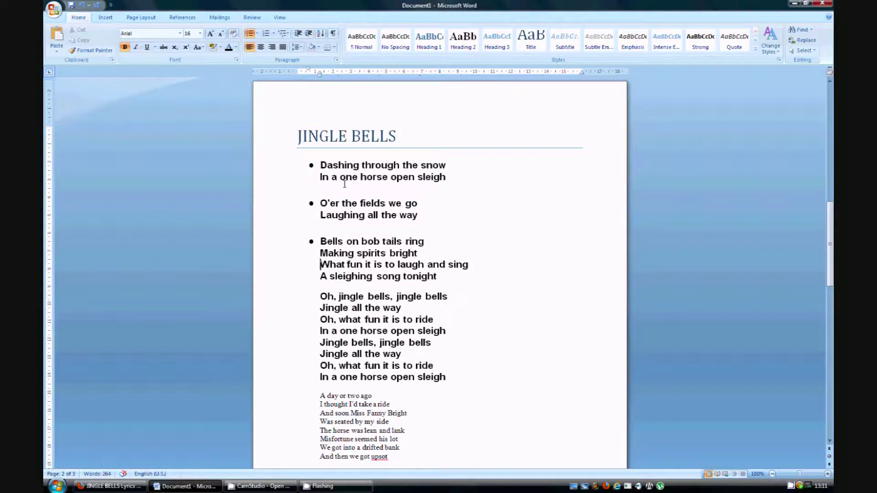
# - Split off 'What fun it is to laugh and sing' and number the four verse groups 1–4
pyautogui.press('Return')
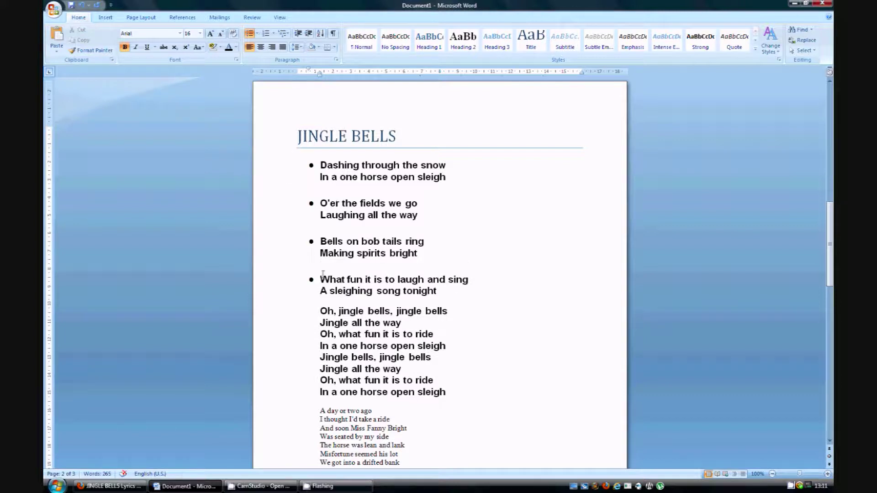
pyautogui.moveTo(441, 292); pyautogui.dragTo(294, 172)
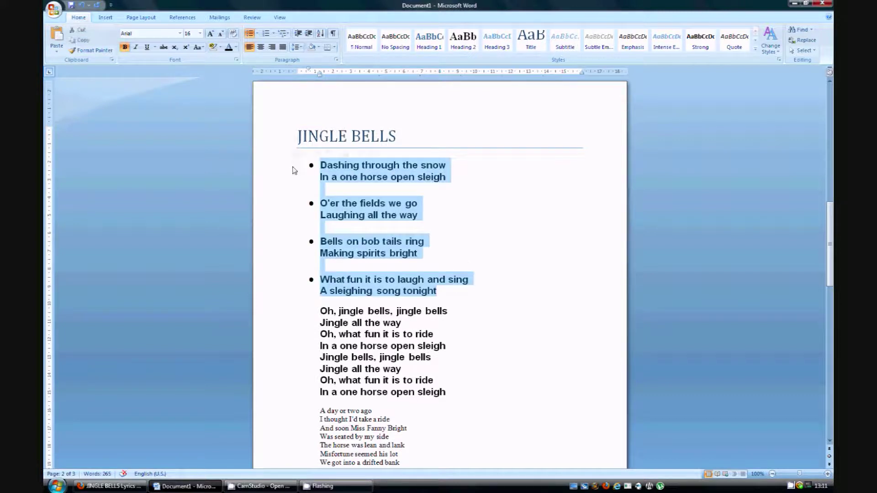
pyautogui.click(266, 33)
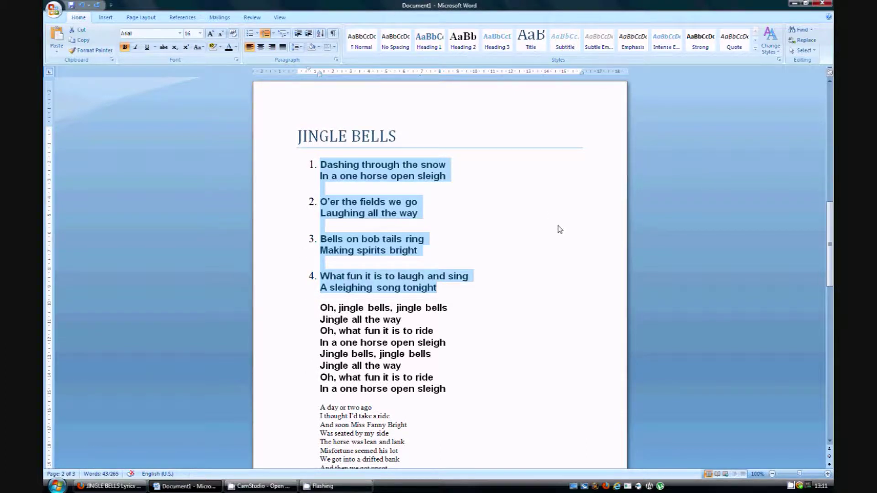
pyautogui.scroll(-8, 561, 229)
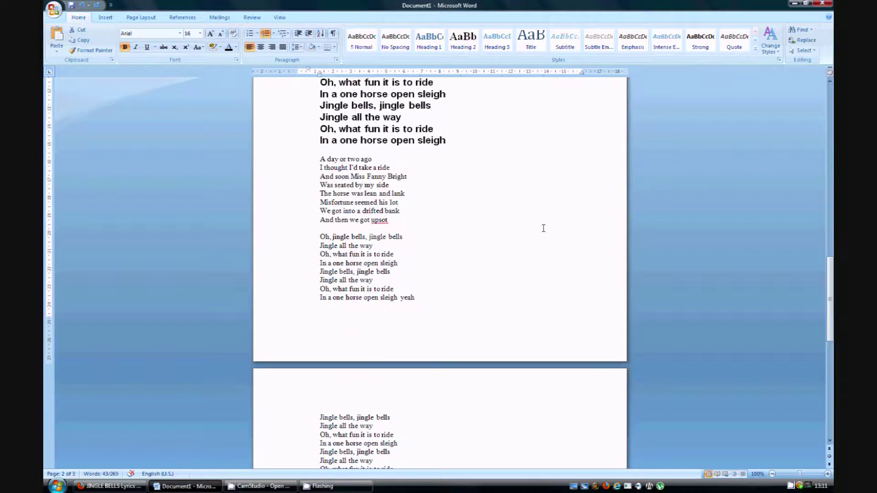
pyautogui.scroll(3, 546, 227)
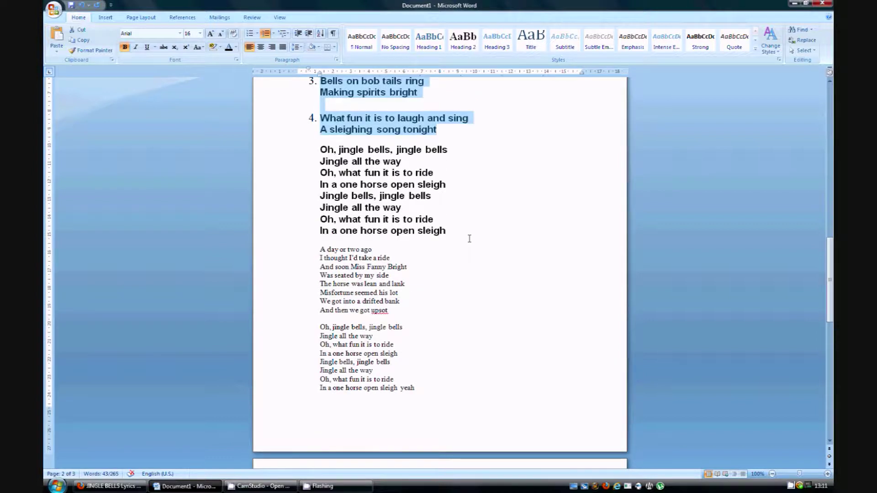
pyautogui.scroll(-1, 465, 273)
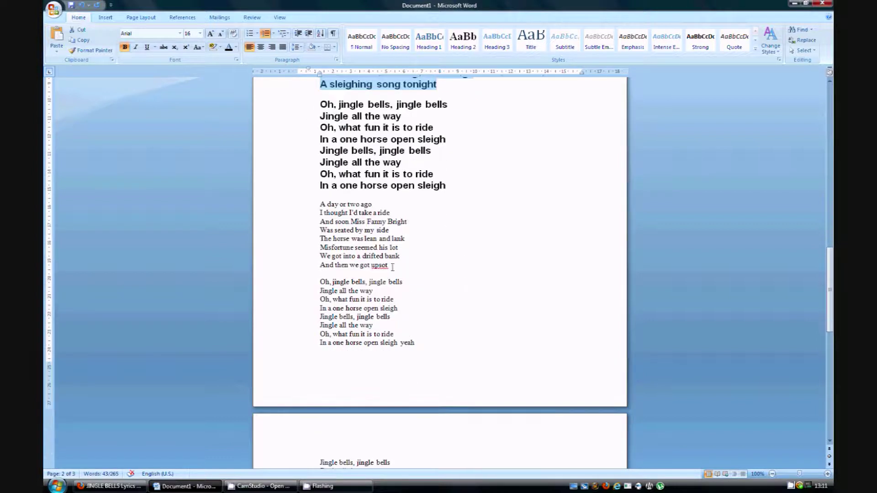
# - Highlight the four chorus lines after the 'A day or two ago' verse in red
pyautogui.moveTo(392, 267); pyautogui.dragTo(320, 257)
pyautogui.click(479, 327)
pyautogui.moveTo(417, 343); pyautogui.dragTo(307, 282)
pyautogui.click(221, 47)
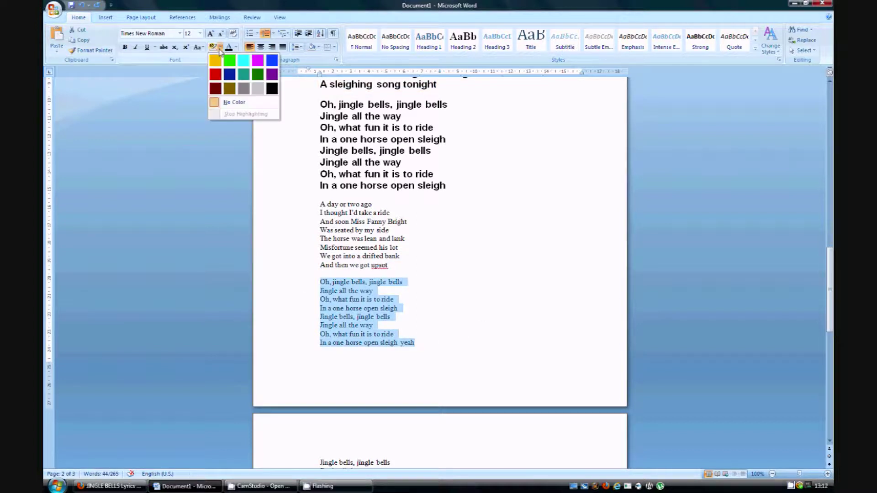
pyautogui.click(214, 78)
# - Make the final 'Jingle bells, jingle bells' chorus on the last page red text
pyautogui.scroll(-8, 388, 245)
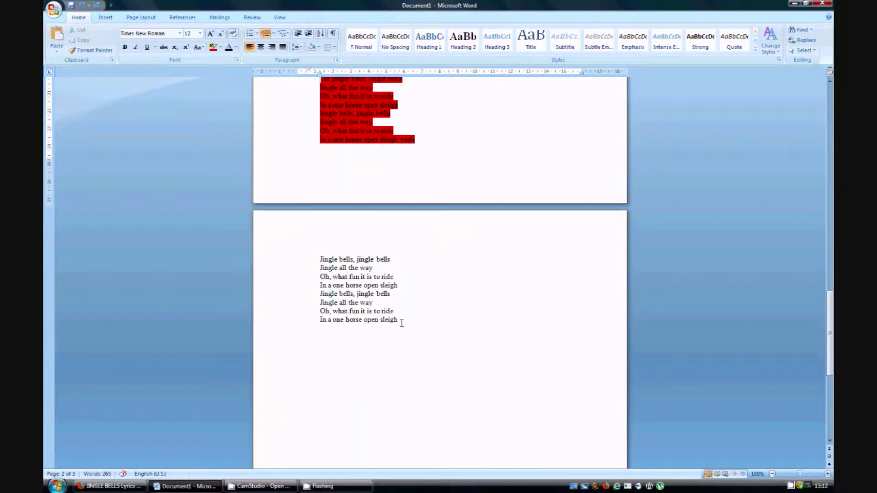
pyautogui.moveTo(401, 326); pyautogui.dragTo(310, 245)
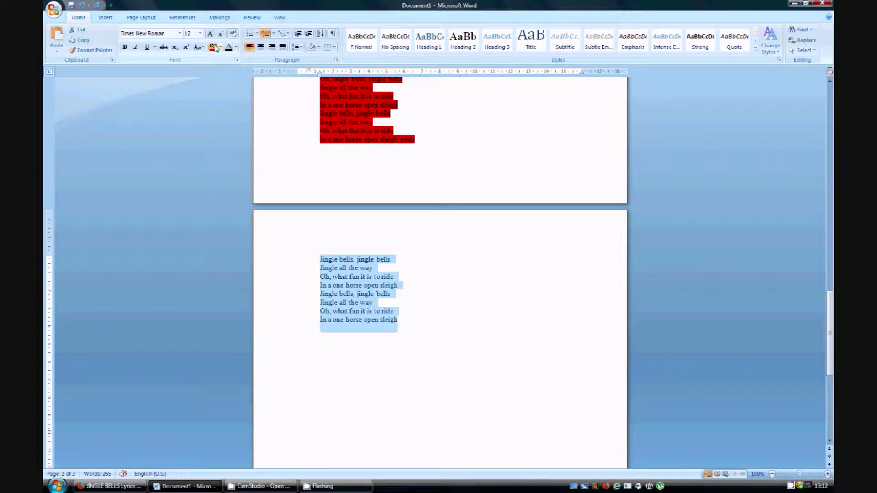
pyautogui.click(236, 47)
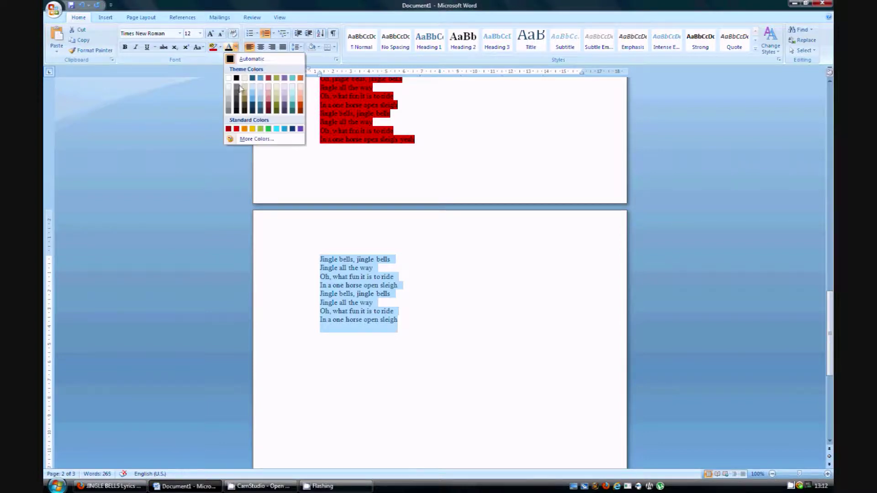
pyautogui.click(229, 129)
pyautogui.click(421, 327)
pyautogui.scroll(-3, 422, 329)
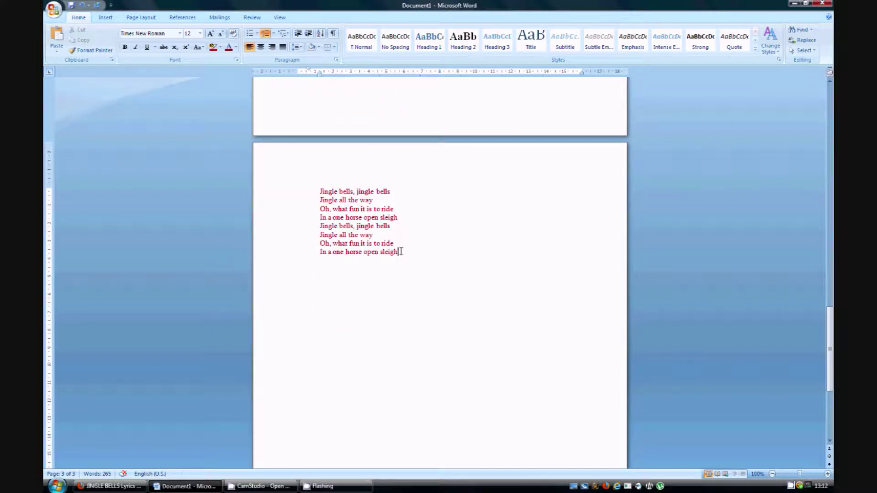
# - Insert the whale picture from Sample Pictures on a new line below the lyrics
pyautogui.press('Return')
pyautogui.press('Return')
pyautogui.click(106, 18)
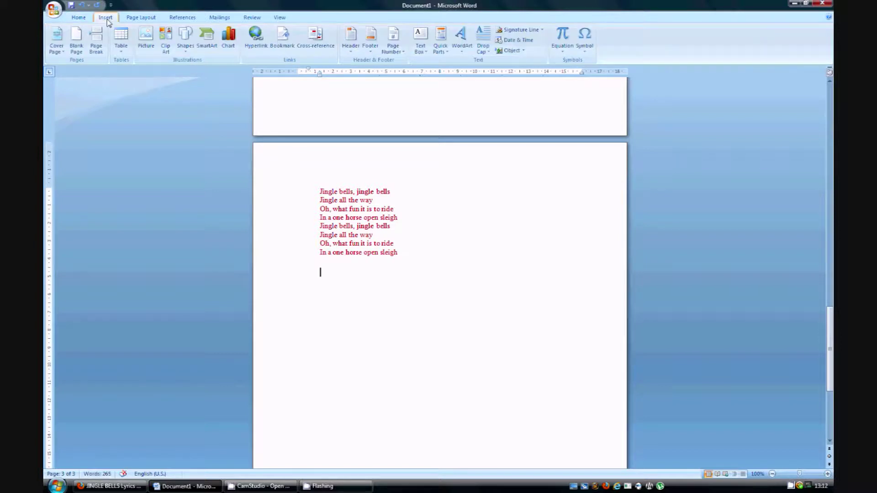
pyautogui.click(147, 38)
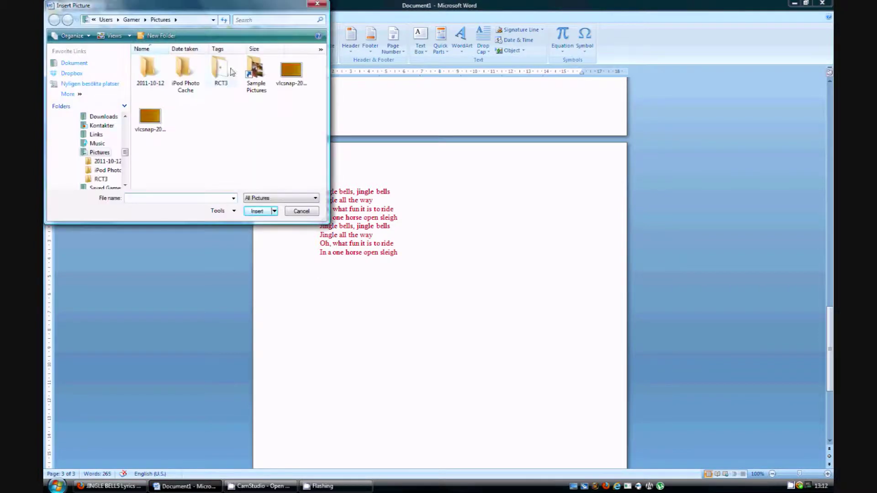
pyautogui.doubleClick(255, 72)
pyautogui.doubleClick(293, 77)
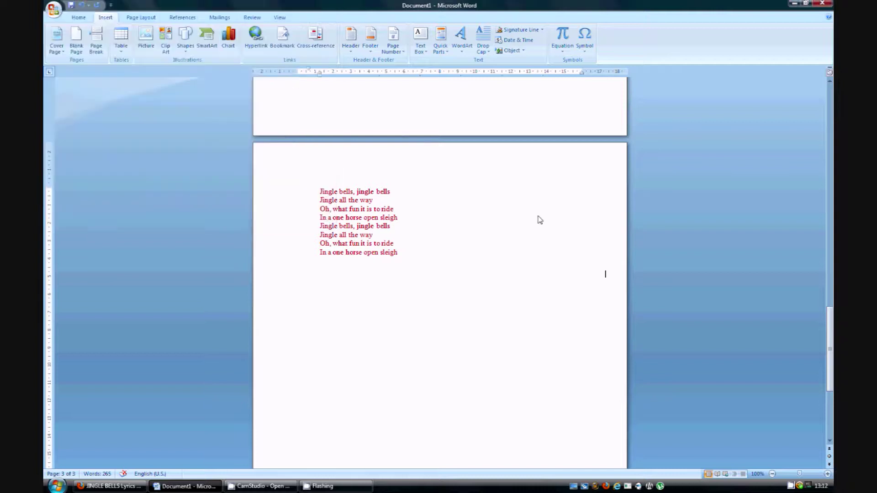
pyautogui.scroll(-5, 521, 240)
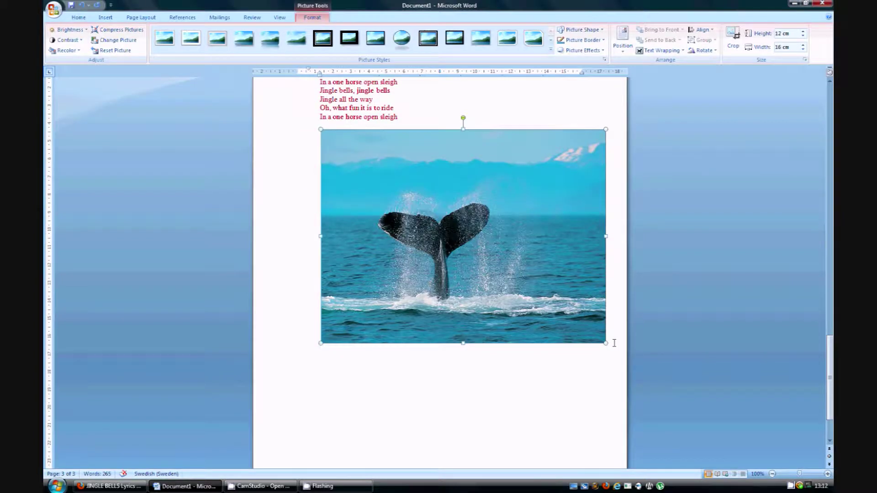
# - Shrink the whale picture to 6.55 × 8.73 cm and give it the thick black frame style
pyautogui.moveTo(605, 344); pyautogui.dragTo(477, 246)
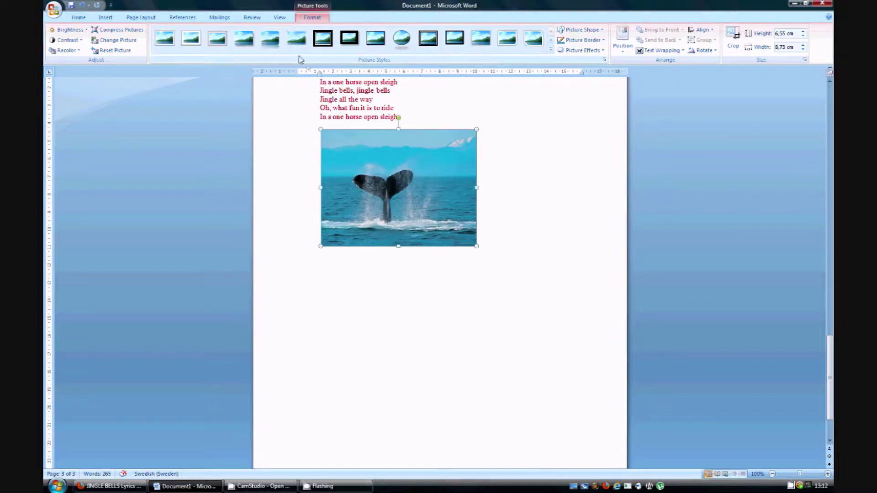
pyautogui.click(405, 45)
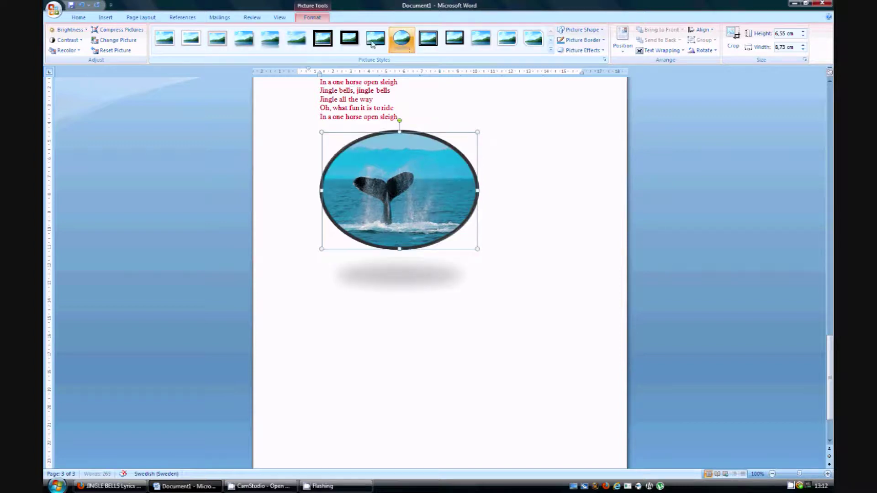
pyautogui.click(459, 41)
pyautogui.scroll(2, 541, 164)
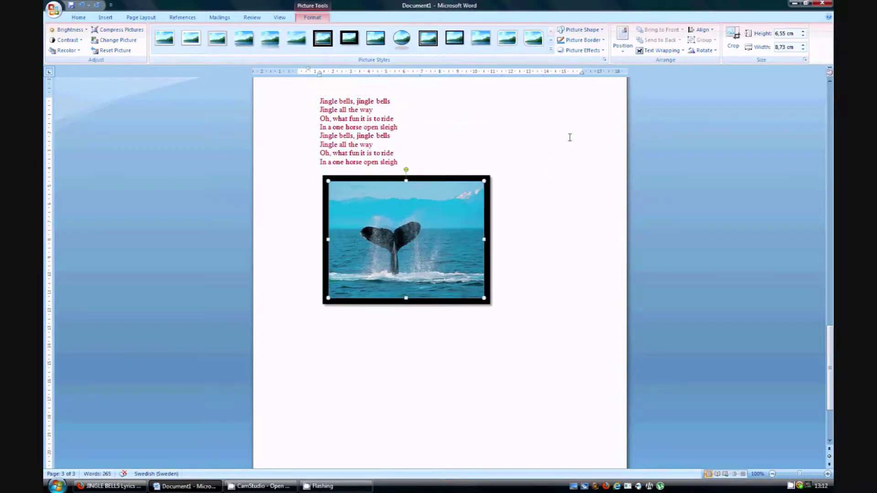
# - Set the whale picture's wrapping to Tight and move it to the top of page 3
pyautogui.click(667, 52)
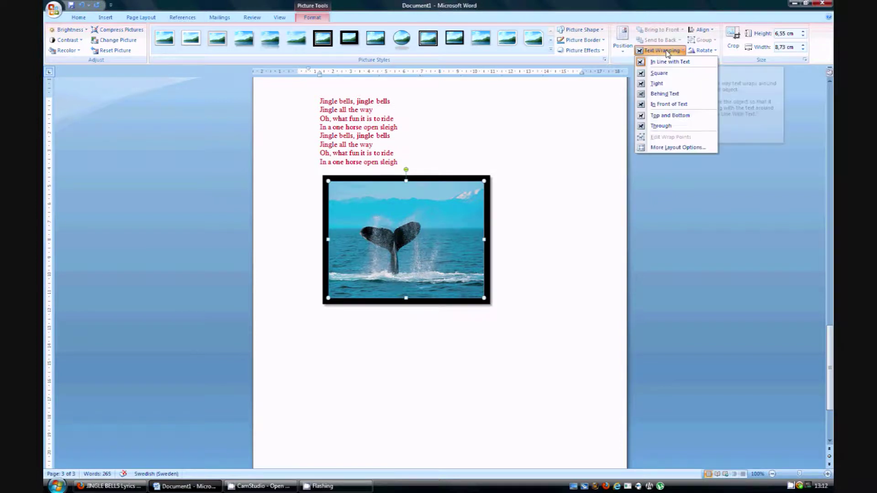
pyautogui.click(665, 83)
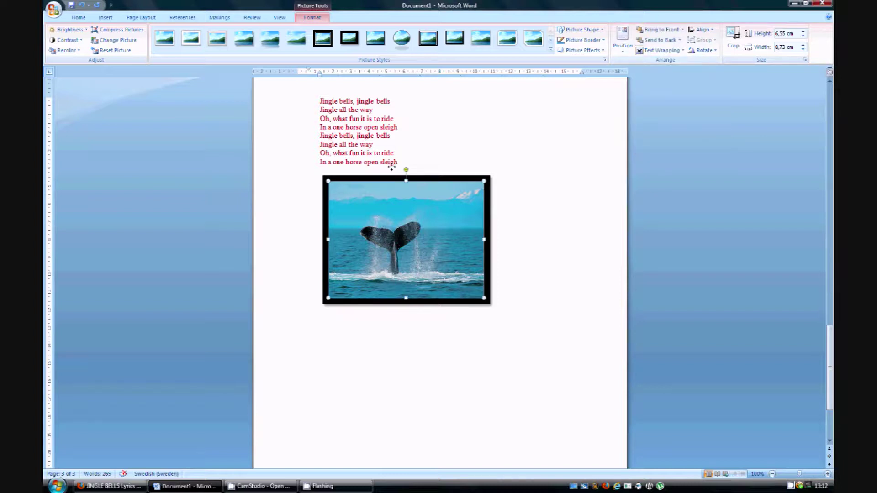
pyautogui.moveTo(393, 203); pyautogui.dragTo(380, 114)
pyautogui.scroll(4, 502, 188)
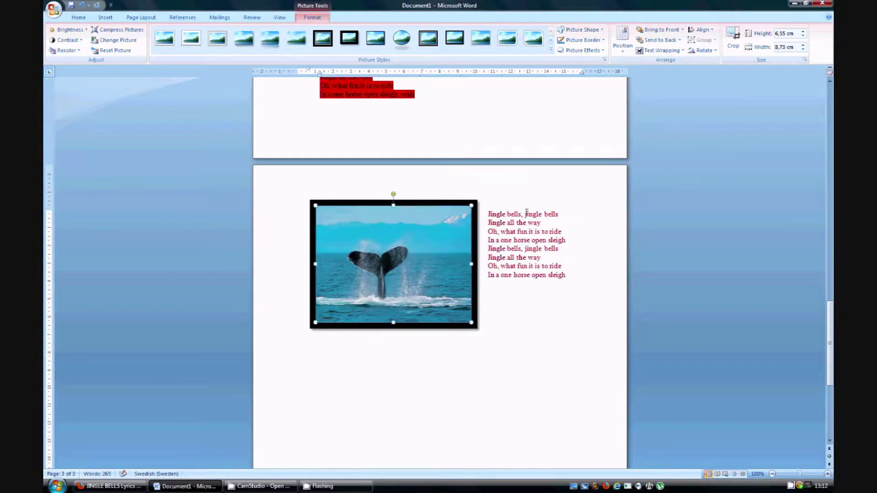
# - Try Behind Text wrapping, then set the picture to In Front of Text
pyautogui.click(661, 50)
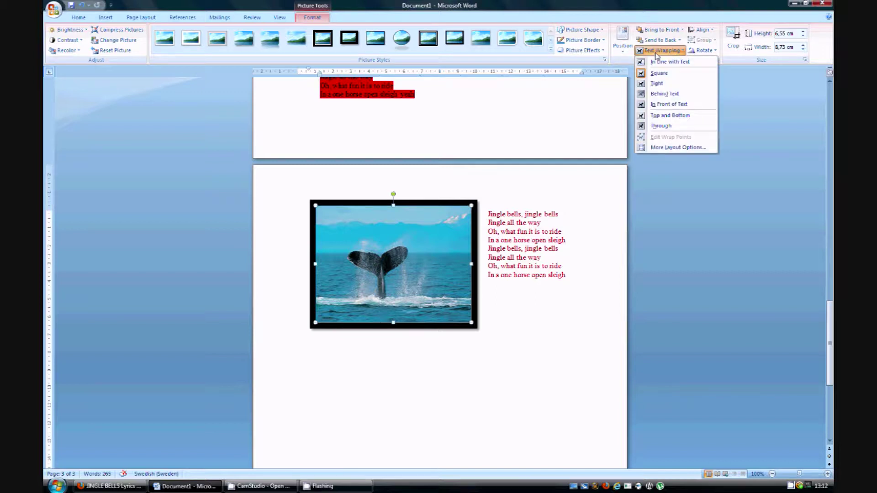
pyautogui.click(673, 94)
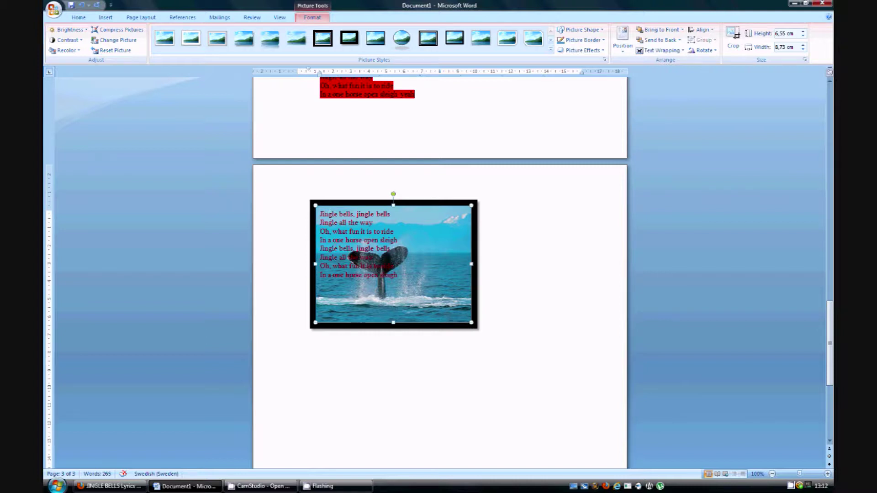
pyautogui.click(661, 50)
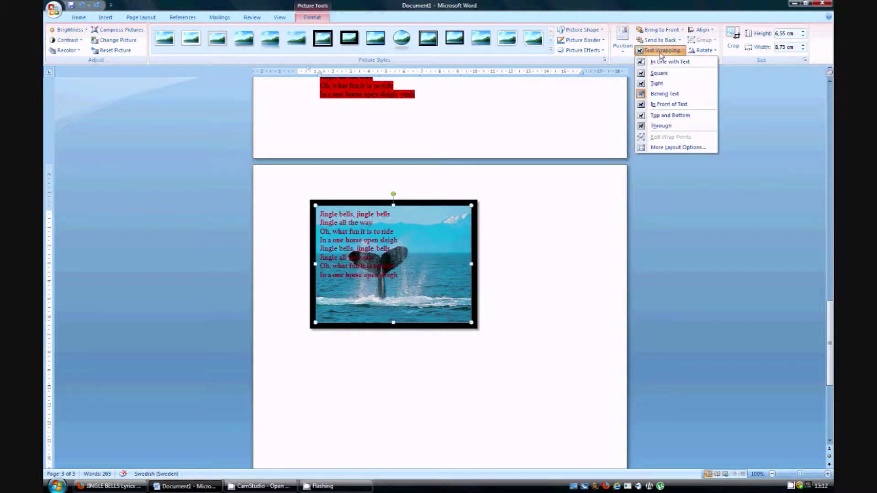
pyautogui.click(669, 104)
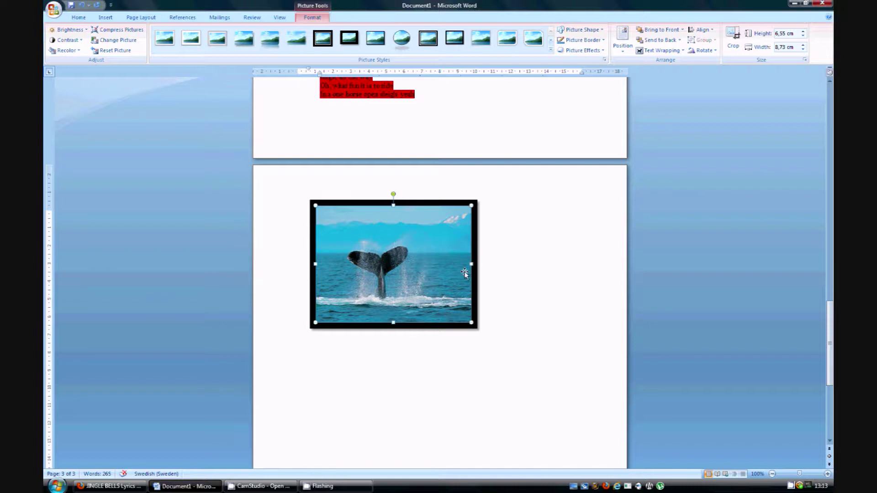
# - Set a 4 cm top margin for the whole document through Custom Margins
pyautogui.scroll(10, 484, 270)
pyautogui.scroll(-1, 482, 272)
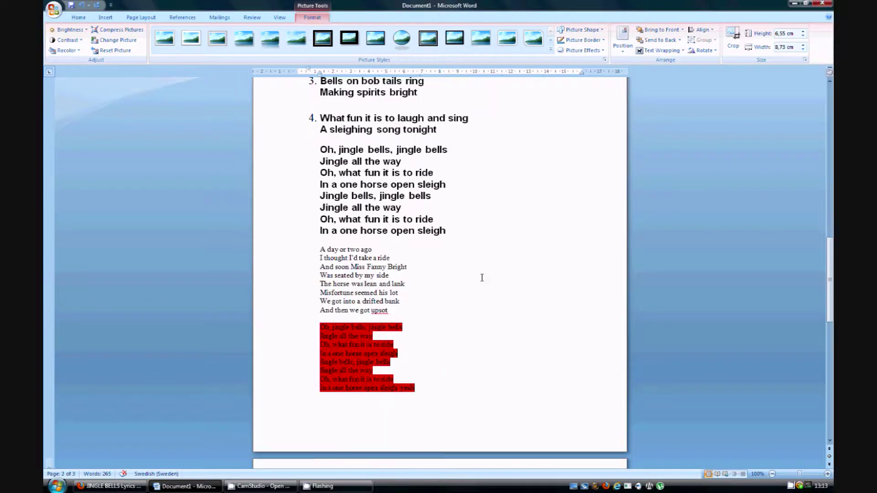
pyautogui.moveTo(426, 382); pyautogui.dragTo(296, 249)
pyautogui.click(141, 17)
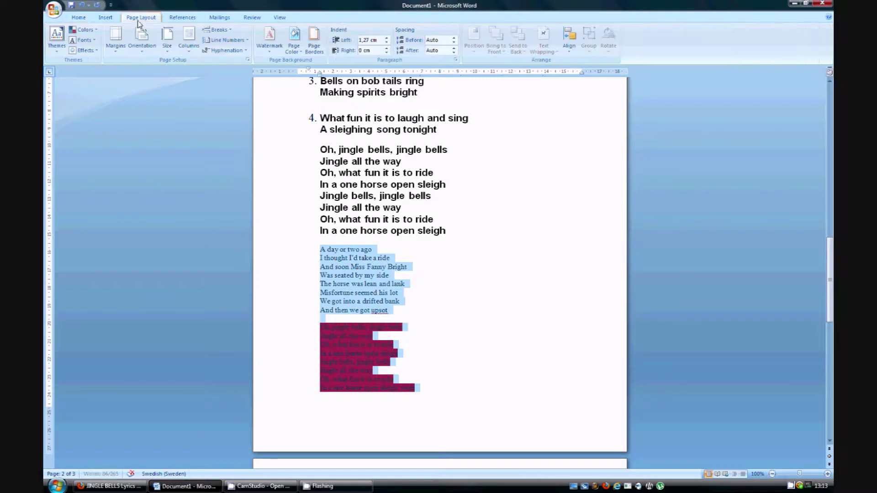
pyautogui.click(115, 39)
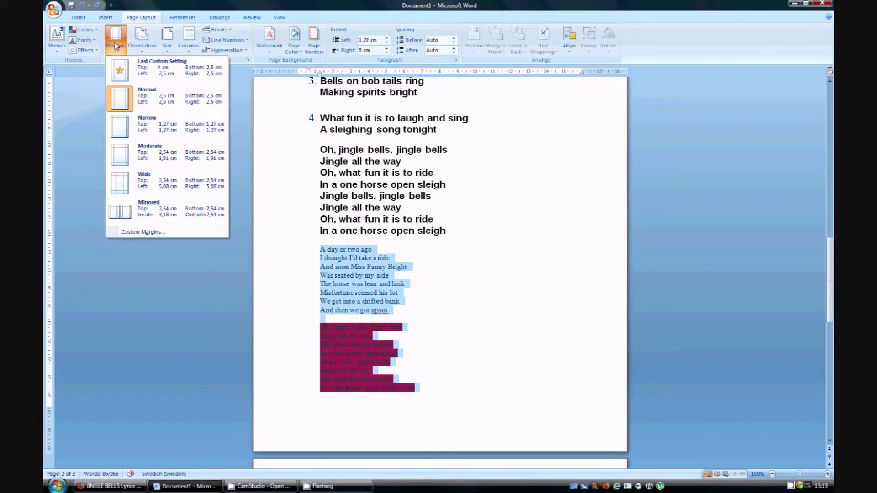
pyautogui.click(143, 232)
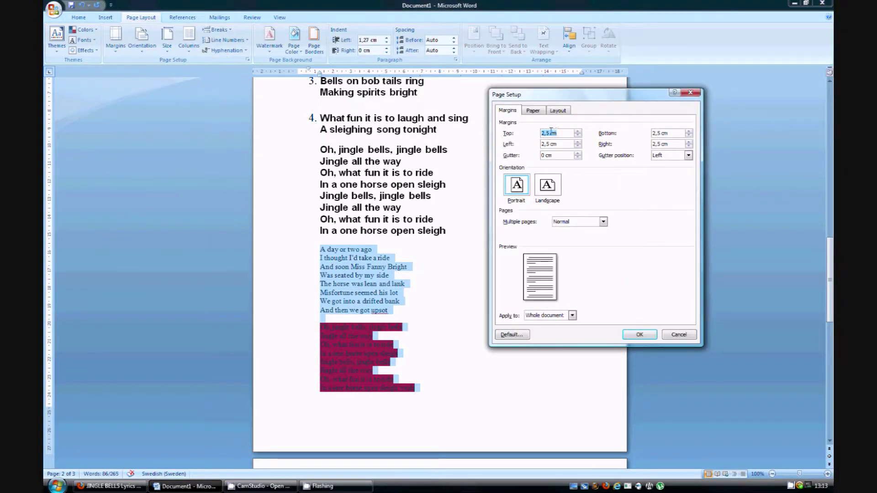
pyautogui.click(551, 133)
pyautogui.click(638, 336)
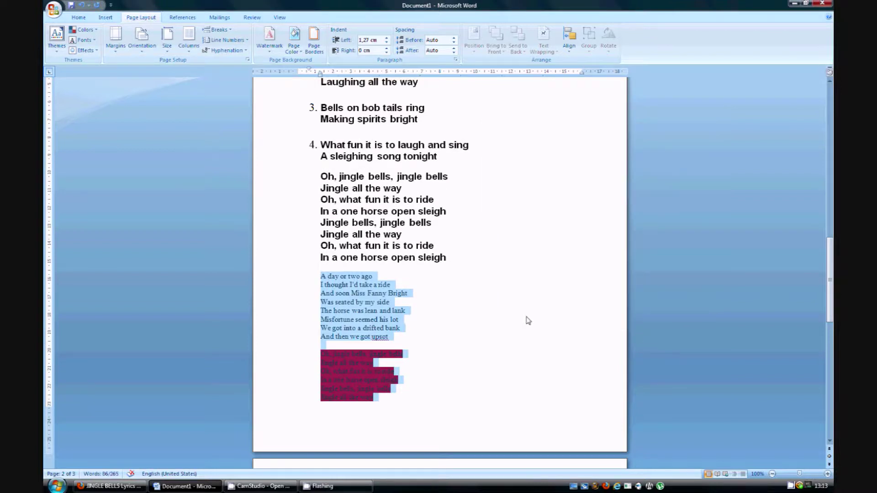
# - Misspell 'bank' as 'blnk' in the line 'We got into a drifted bank'
pyautogui.scroll(-2, 587, 337)
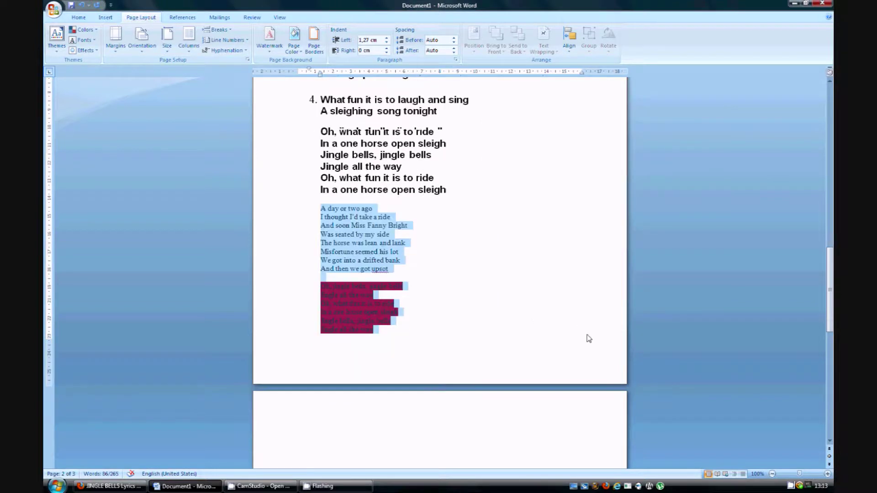
pyautogui.click(490, 320)
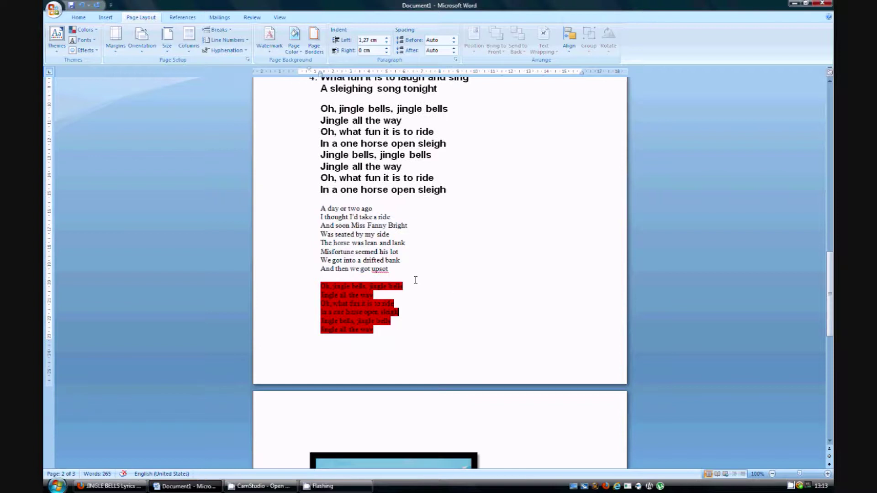
pyautogui.doubleClick(397, 260)
pyautogui.click(393, 261)
pyautogui.press('BackSpace')
pyautogui.write('l')
# - Correct 'blnk' back to 'bank' using the spelling suggestion
pyautogui.doubleClick(393, 260)
pyautogui.rightClick(392, 263)
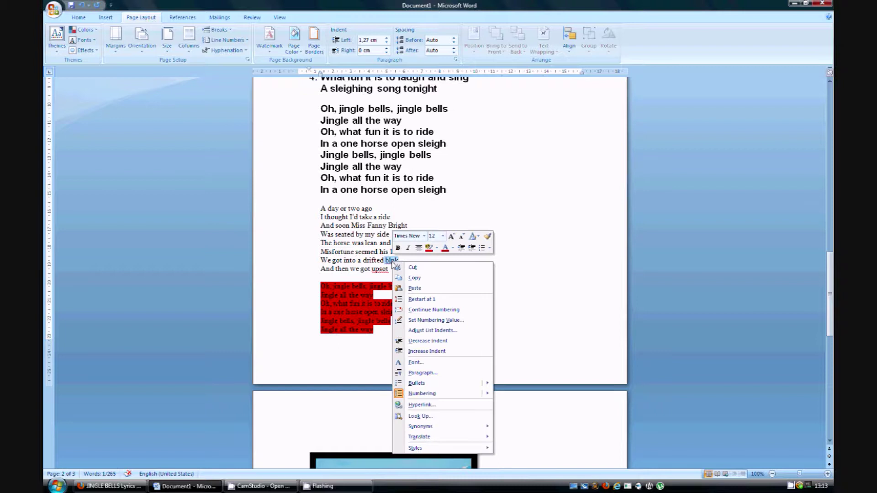
pyautogui.click(396, 268)
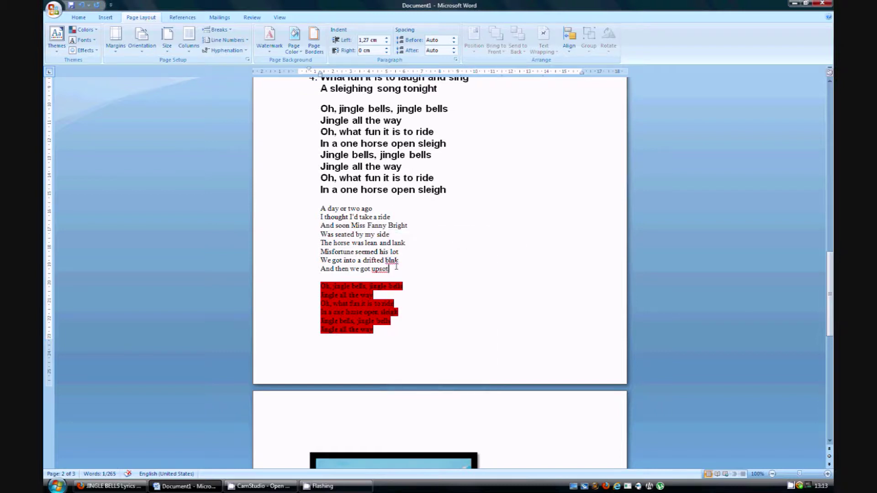
pyautogui.doubleClick(391, 261)
pyautogui.rightClick(391, 263)
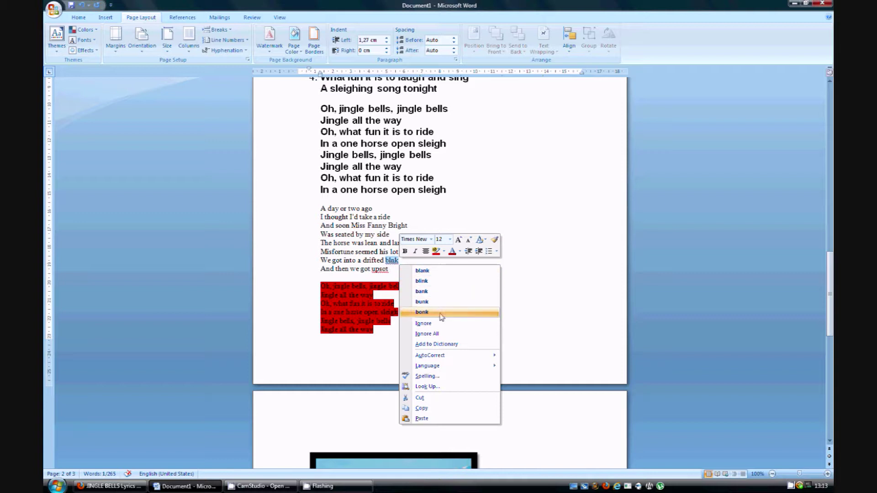
pyautogui.click(438, 292)
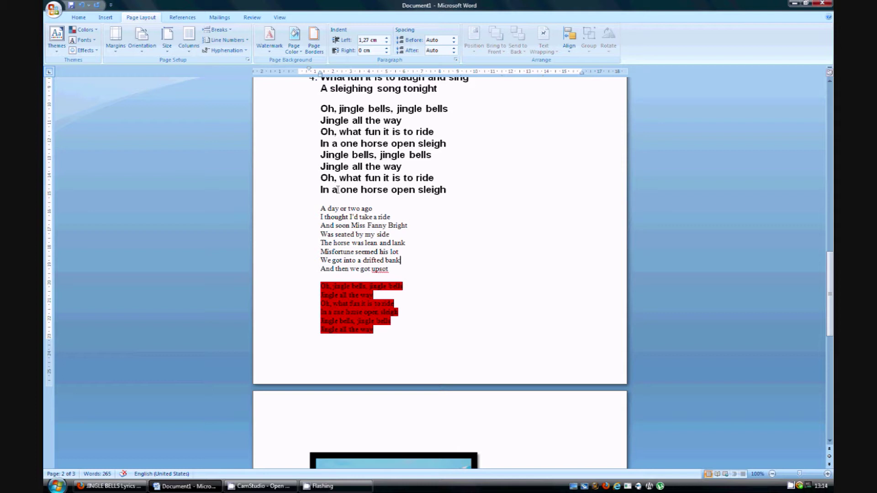
# - Save the lyrics to the Desktop as Word Document 'NTI TUTORIAL', then save again
pyautogui.click(57, 9)
pyautogui.moveTo(73, 93)
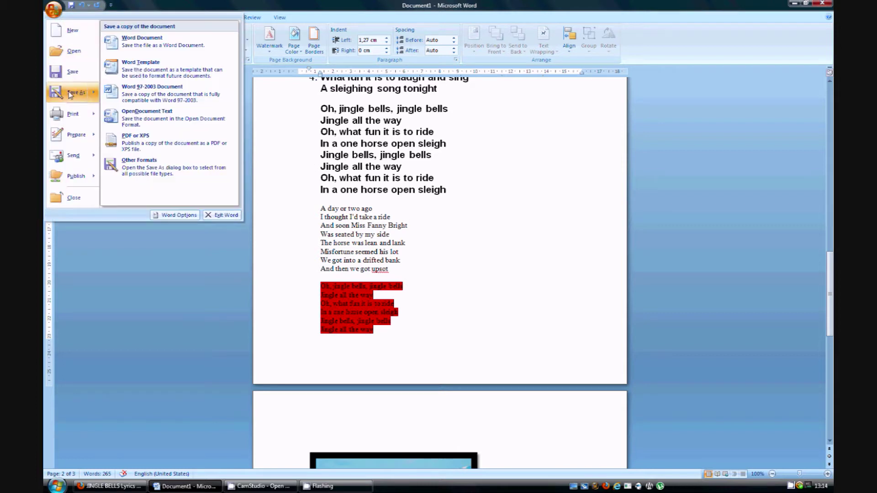
pyautogui.click(170, 46)
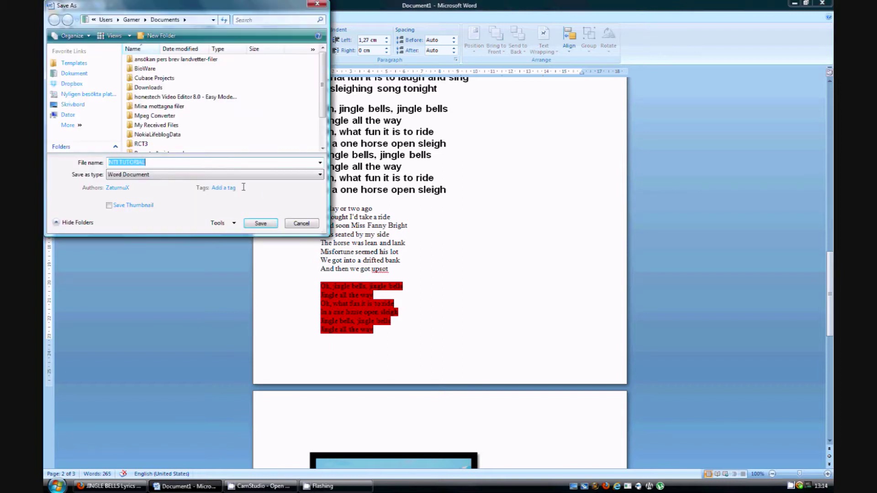
pyautogui.click(79, 118)
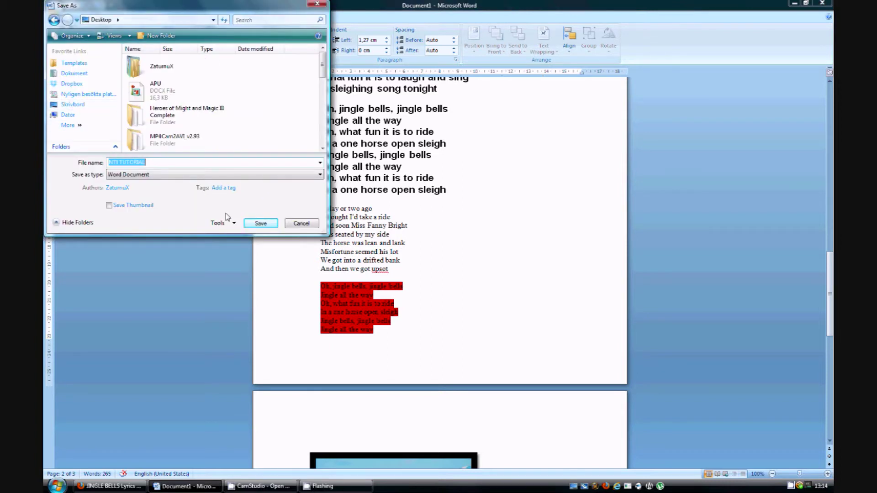
pyautogui.click(260, 223)
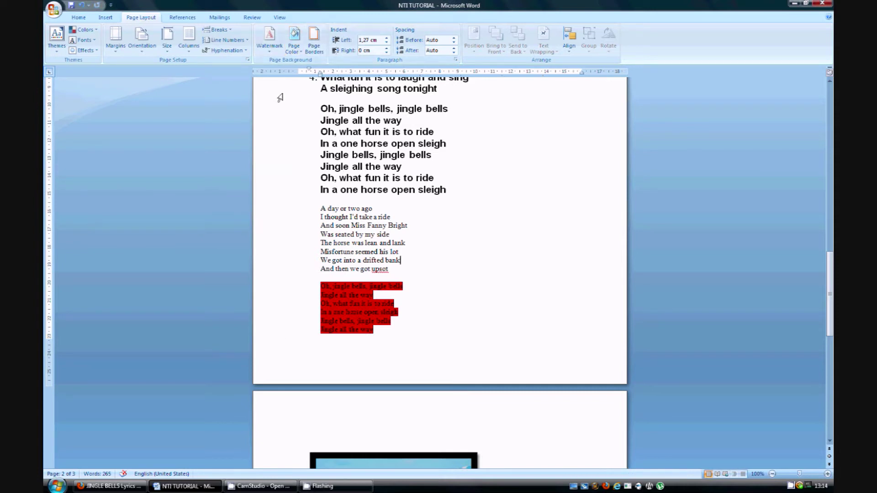
pyautogui.click(54, 9)
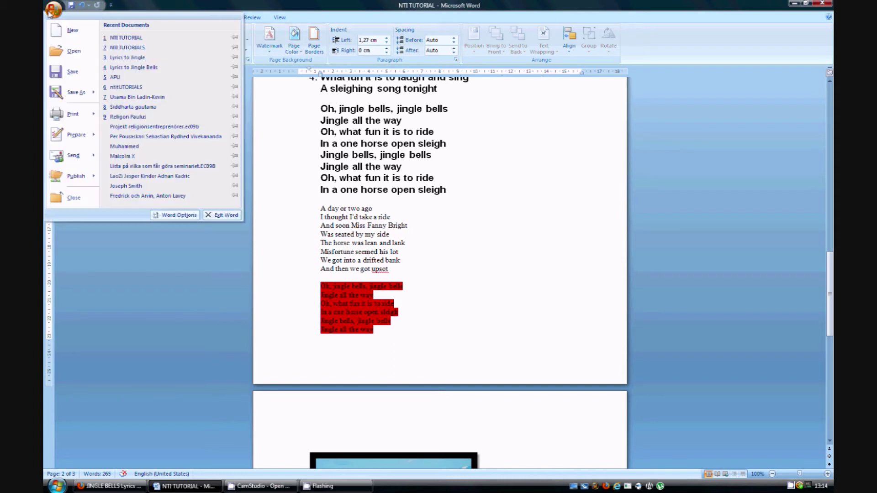
pyautogui.click(81, 78)
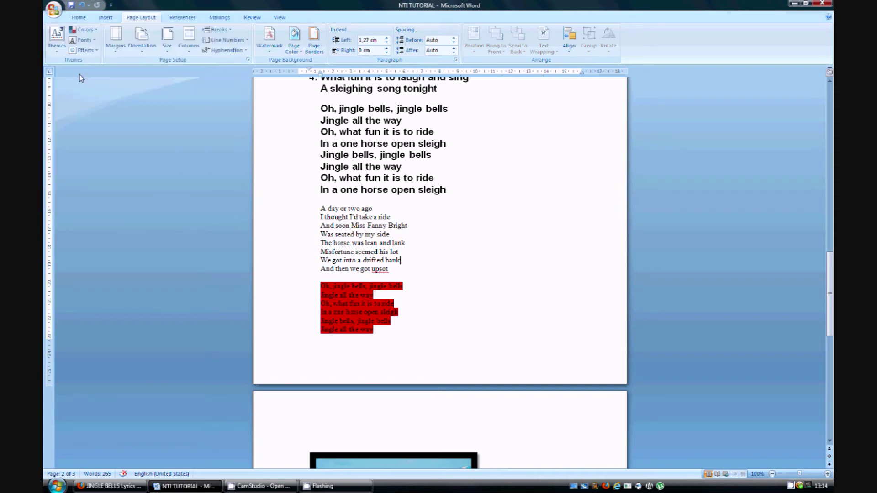